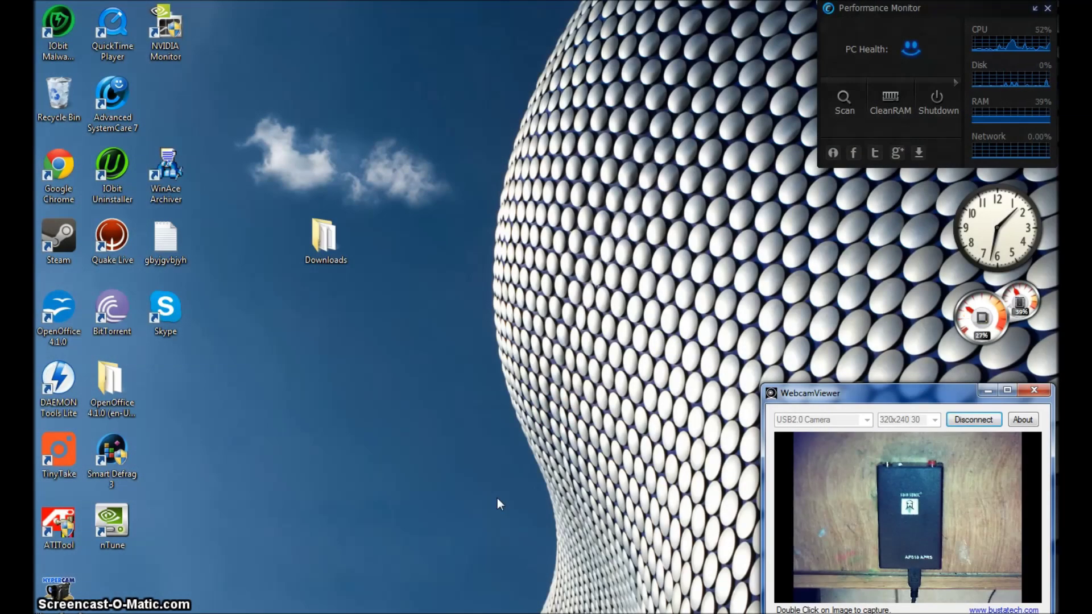
Open the MediaFire shared folder link in the browser and select all its files
click(492, 495)
click(888, 502)
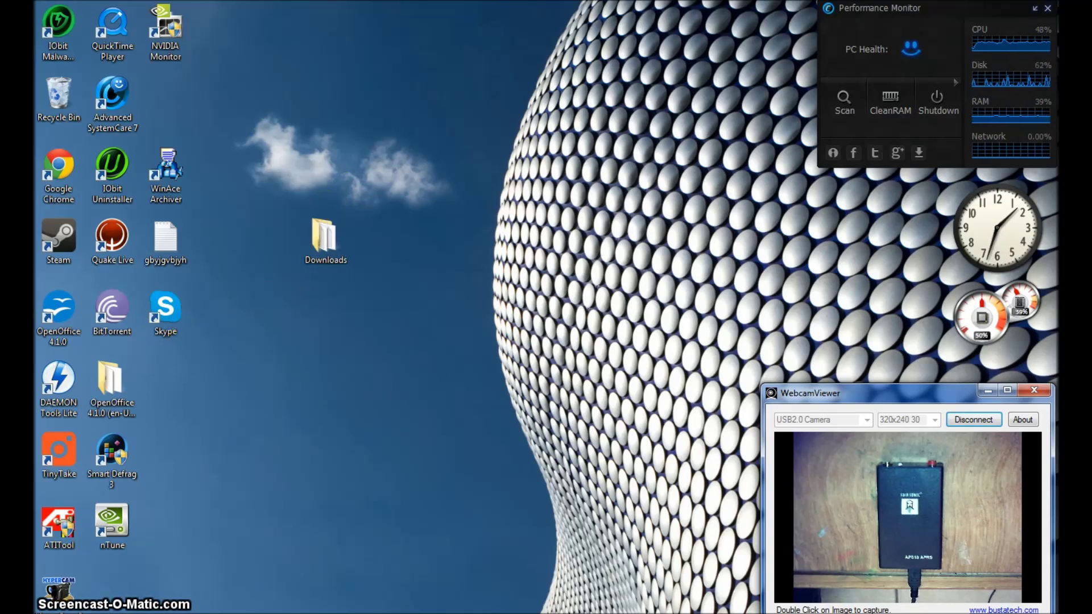
mouse_move(387, 23)
click(391, 34)
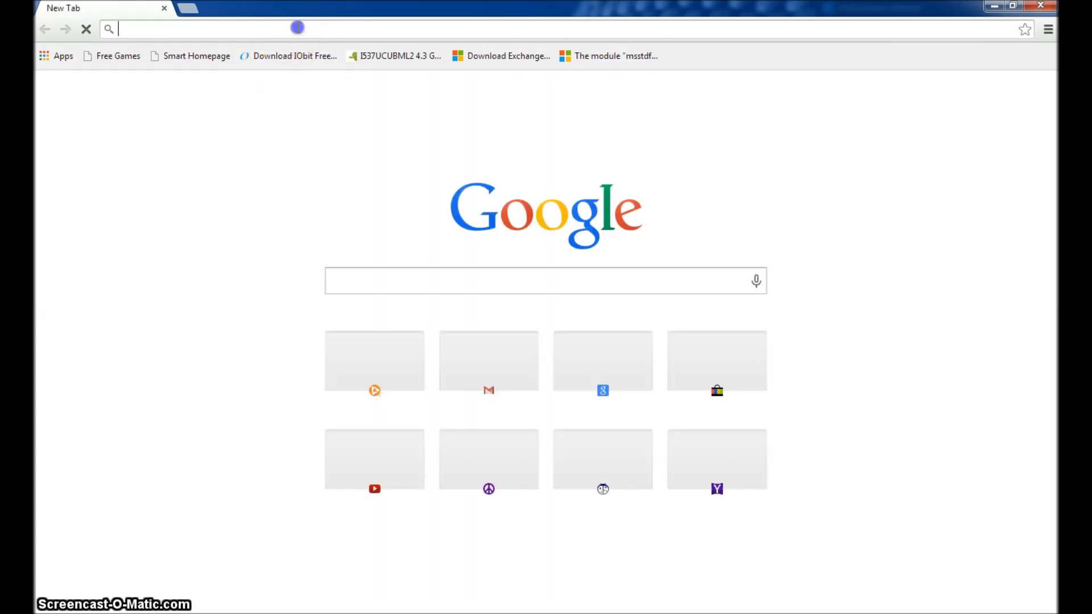
right_click(298, 26)
click(337, 98)
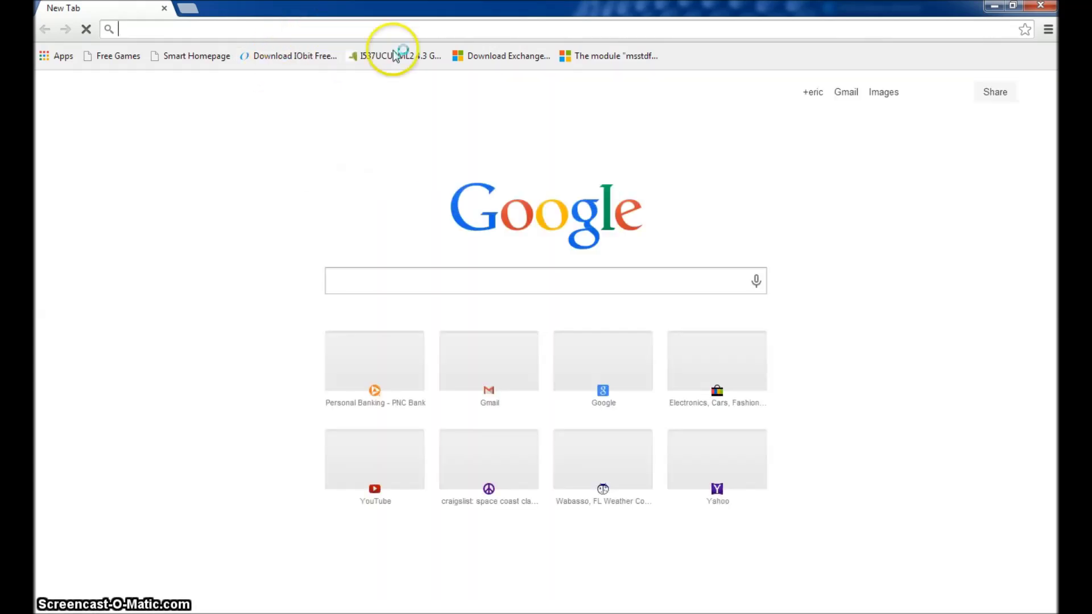
key(Return)
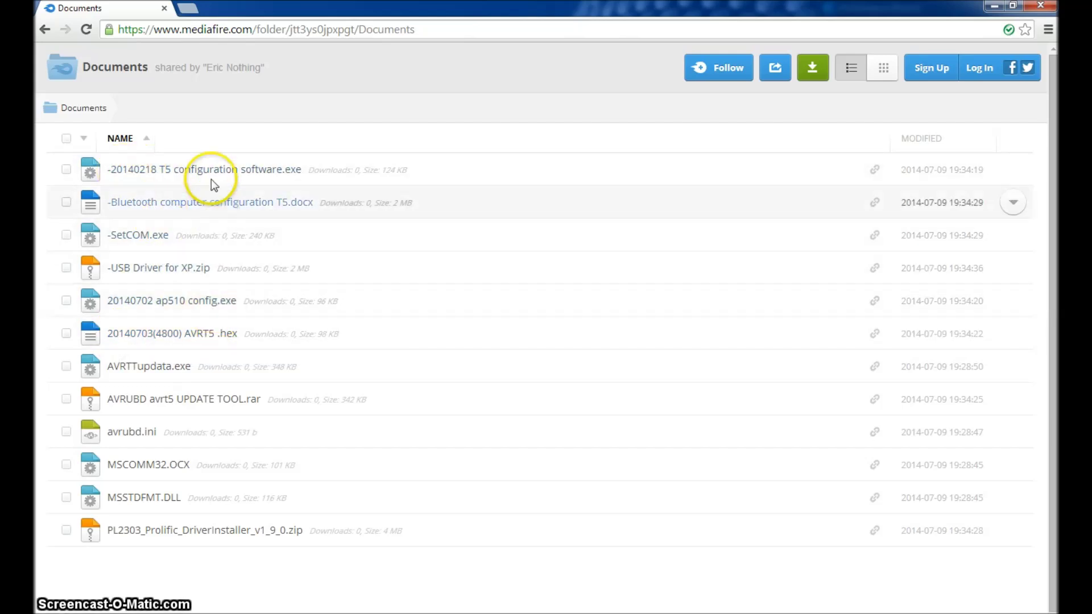
click(66, 139)
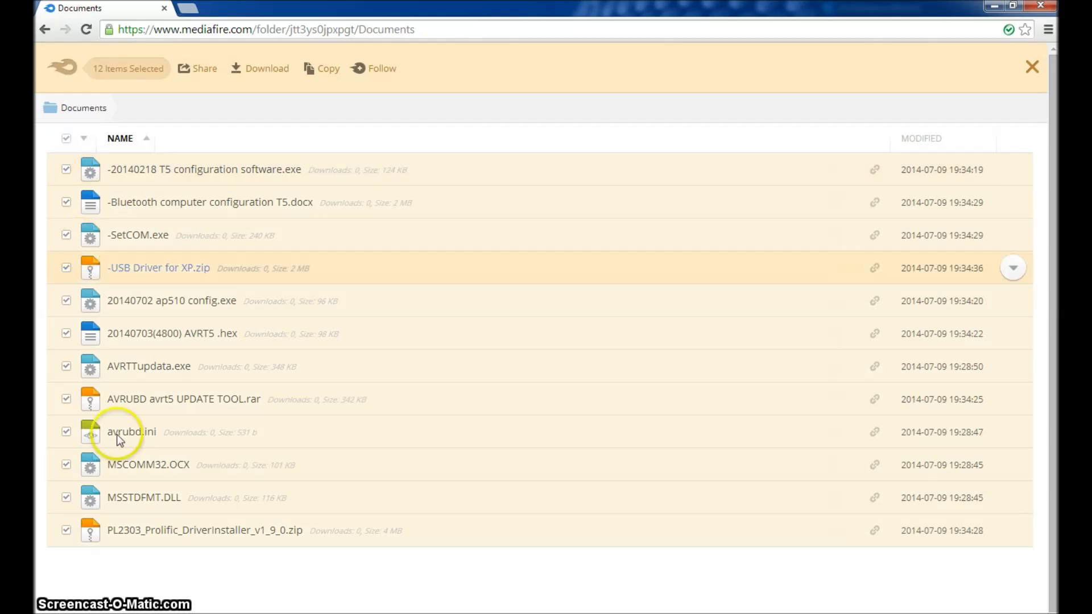
click(1039, 8)
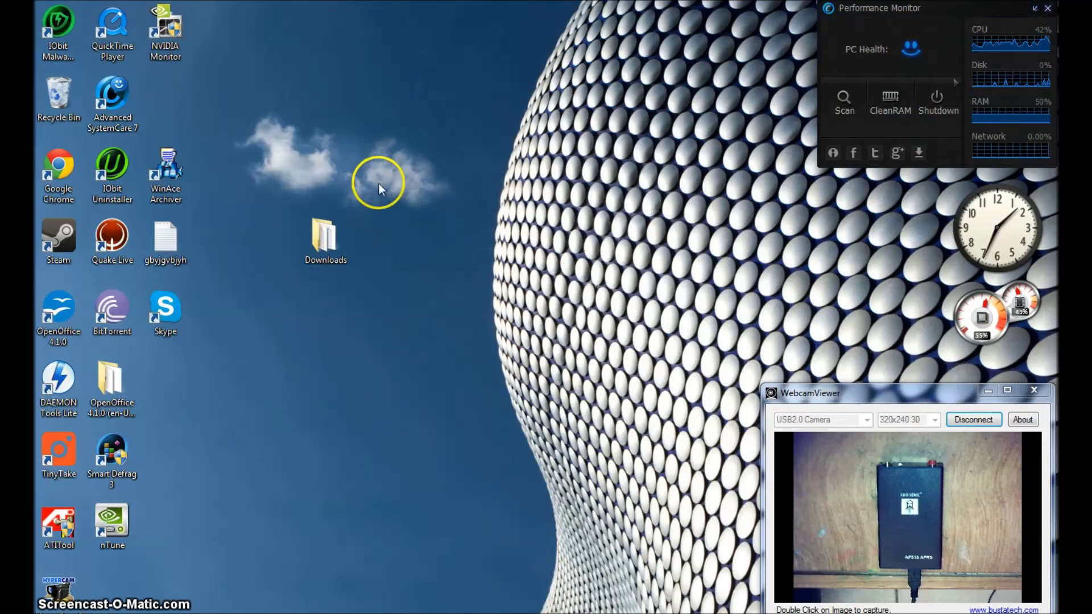
Copy MSCOMM32.OCX and MSSTDFMT.DLL from the Downloads folder
double_click(327, 237)
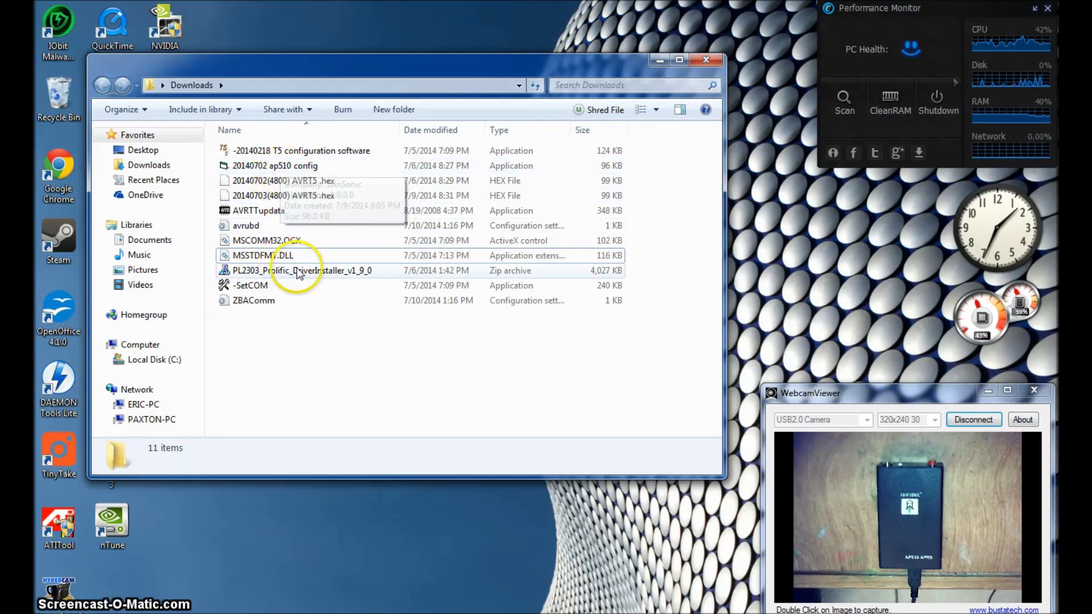
click(266, 243)
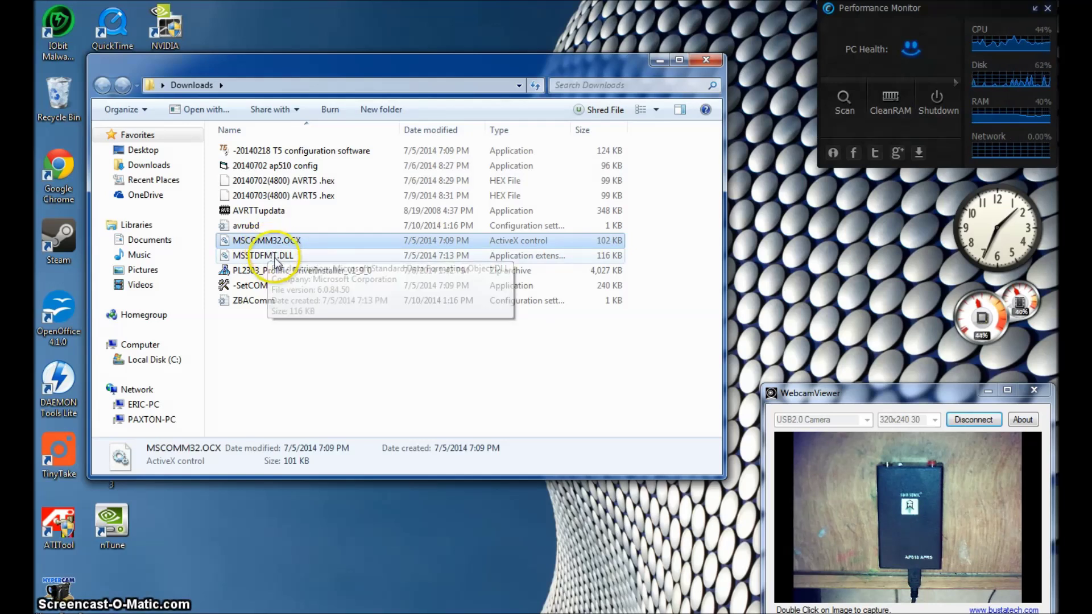
ctrl+click(275, 257)
right_click(275, 259)
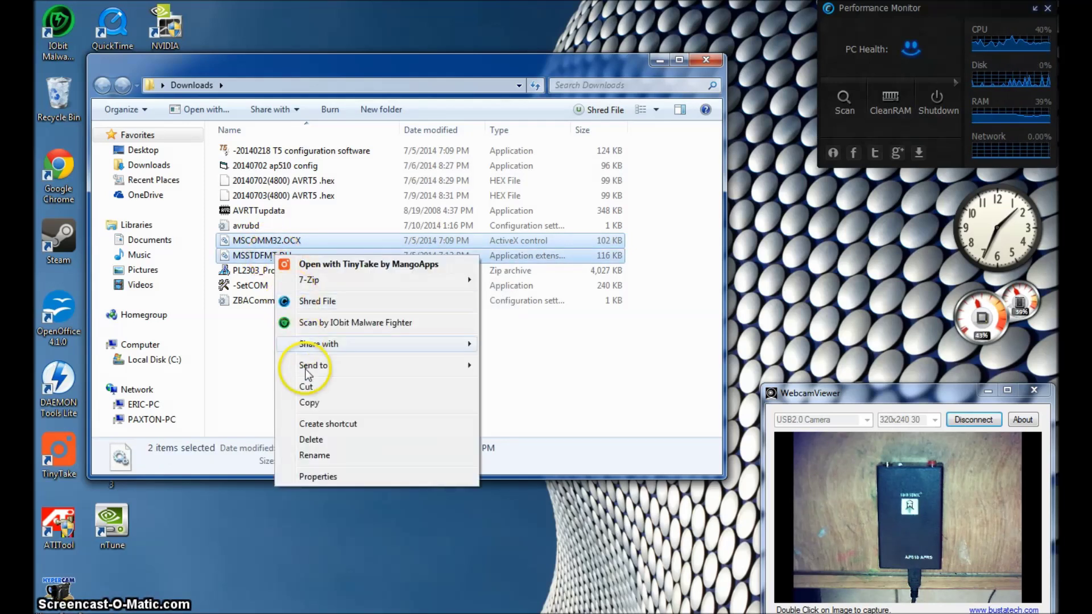
click(317, 403)
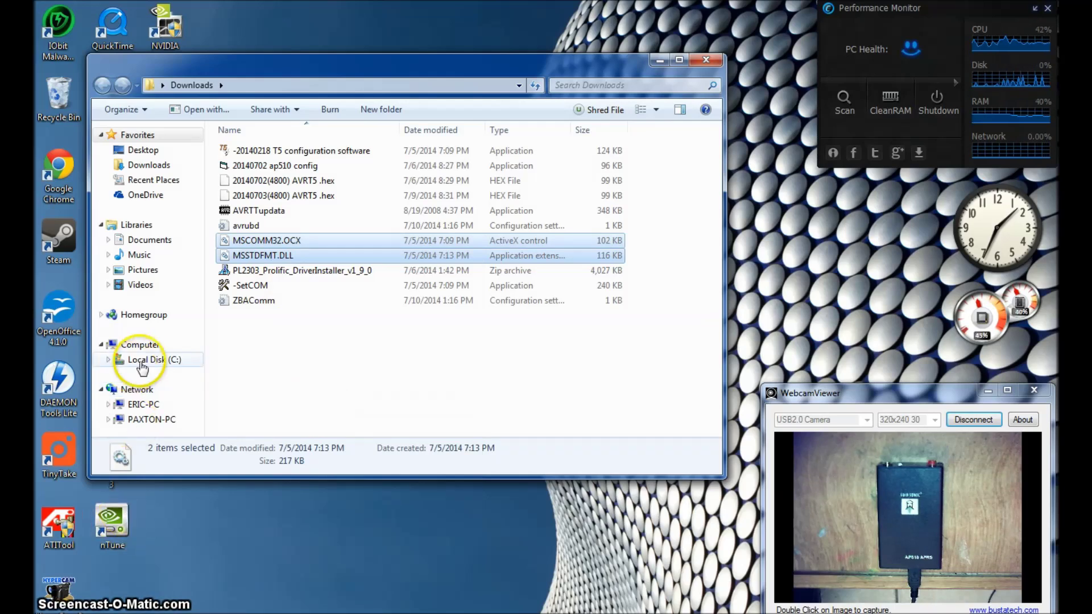
Paste both files into C:\Windows\System32, replacing the existing copies with administrator permission
click(167, 363)
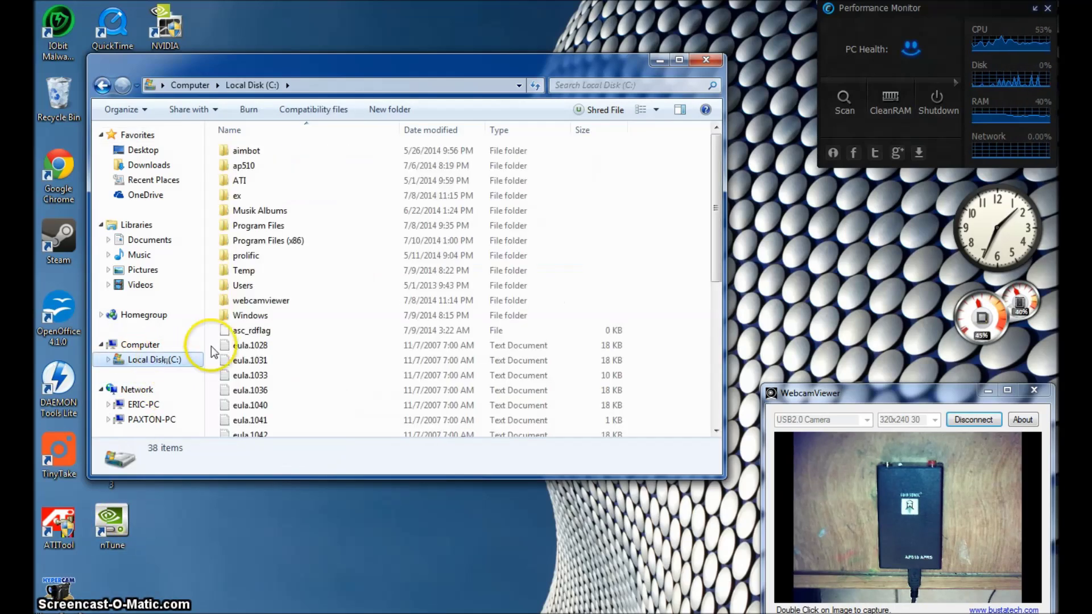
double_click(259, 315)
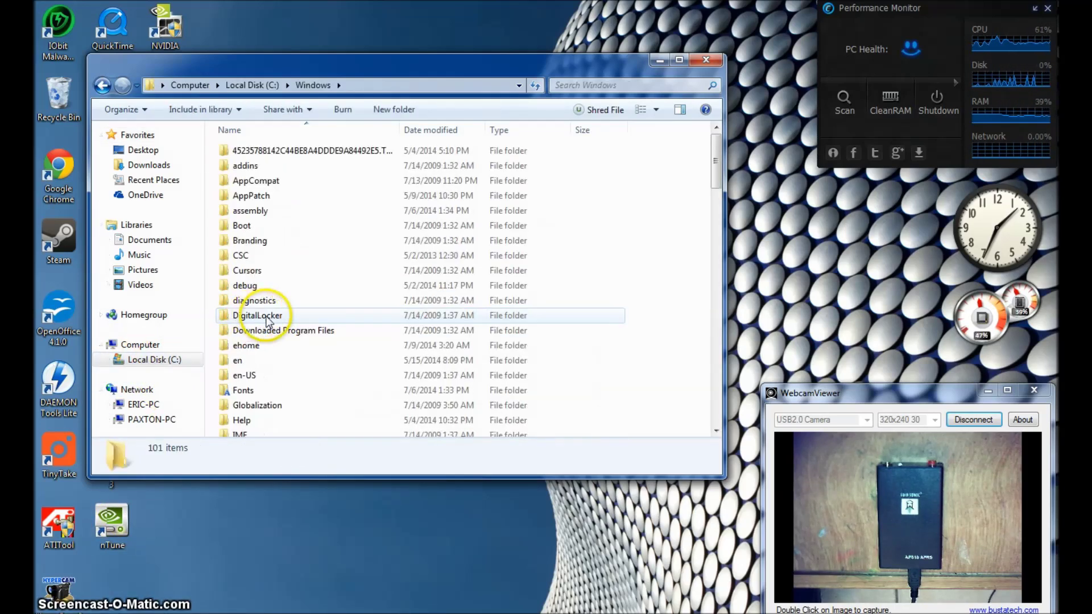
scroll(380, 350, down, 11)
scroll(380, 350, down, 2)
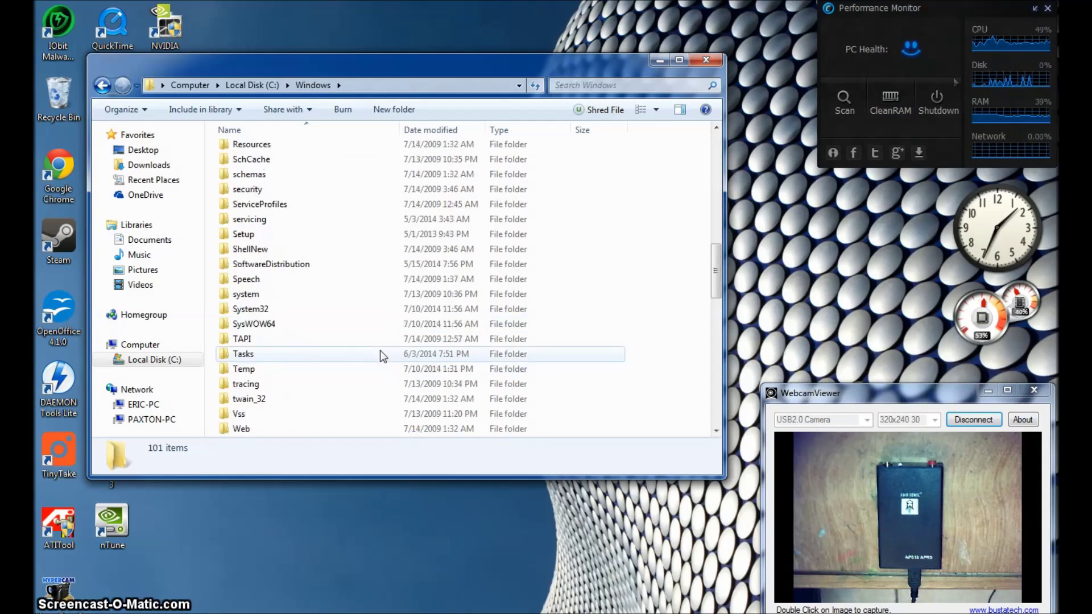
click(253, 312)
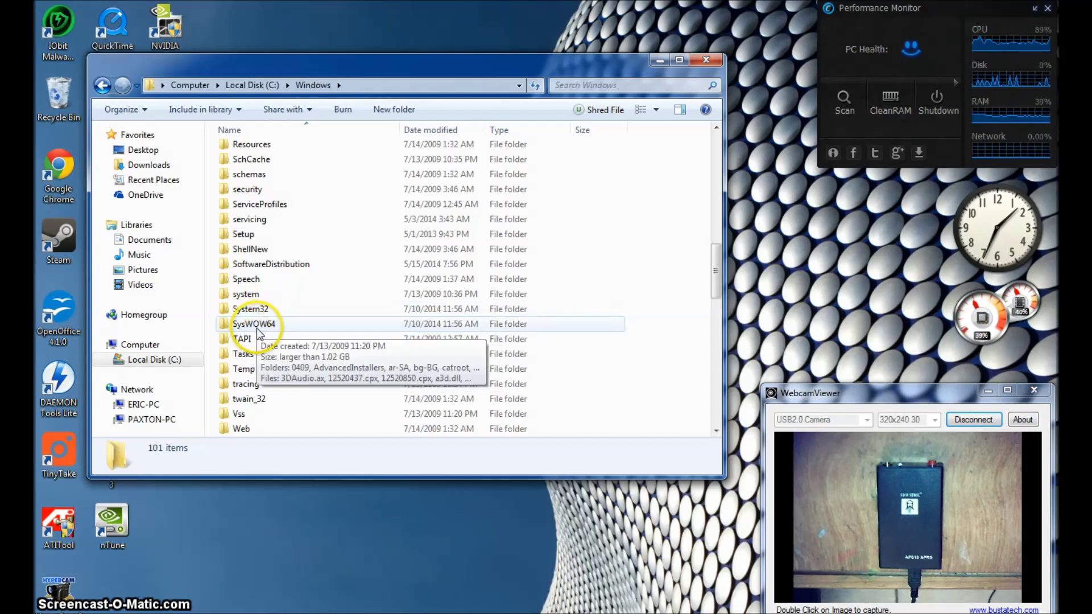
double_click(263, 312)
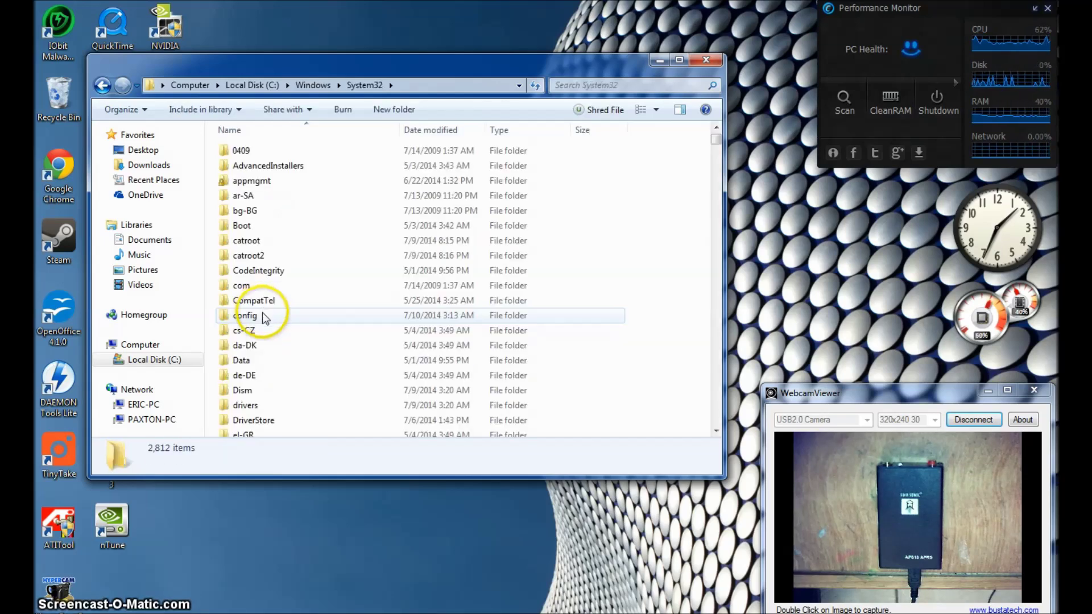
right_click(694, 281)
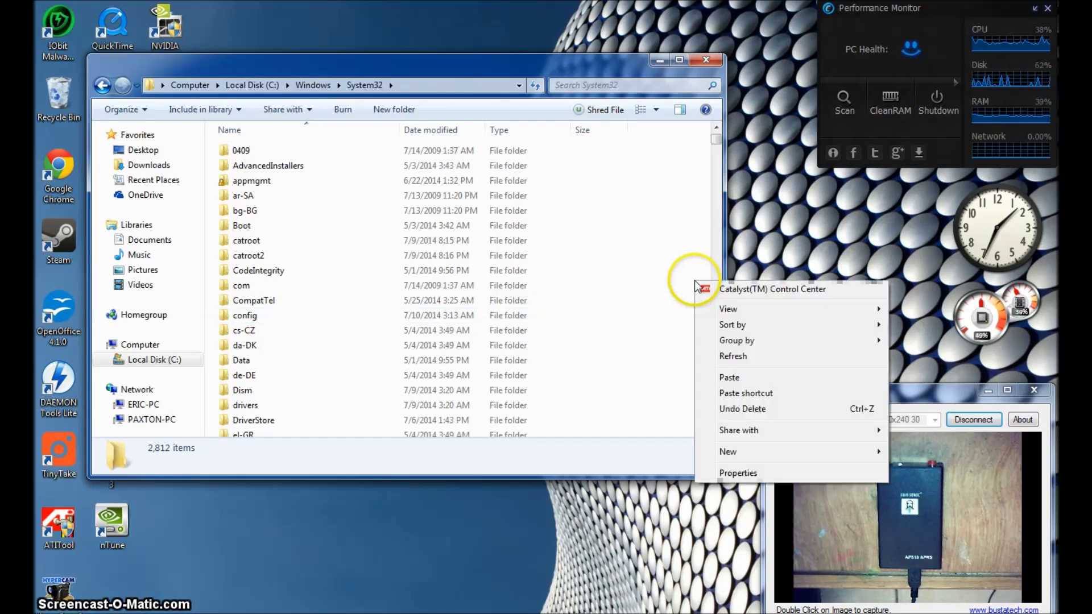
click(717, 371)
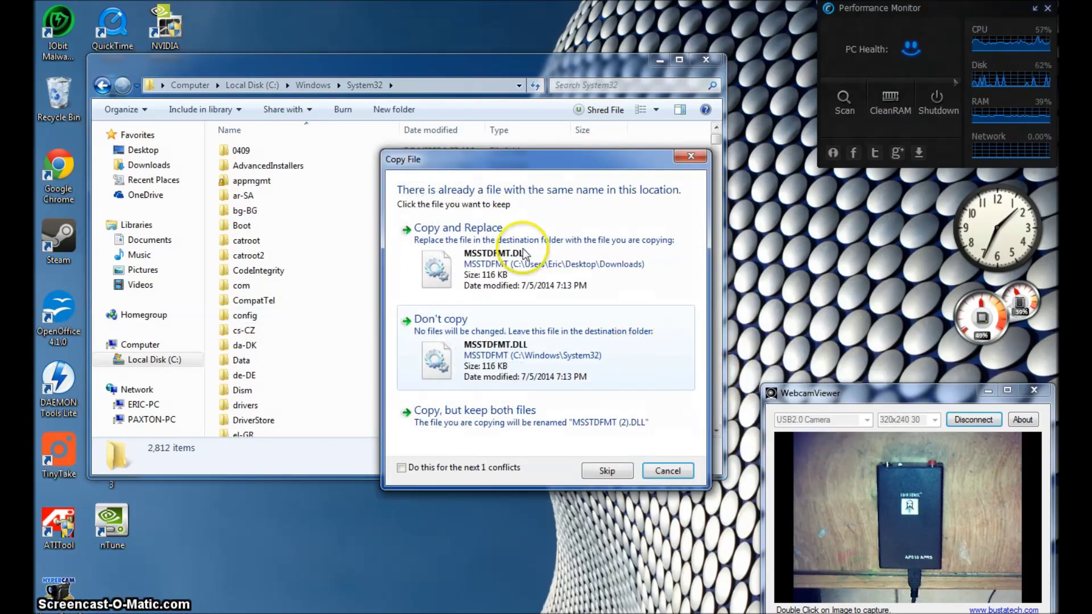
click(488, 233)
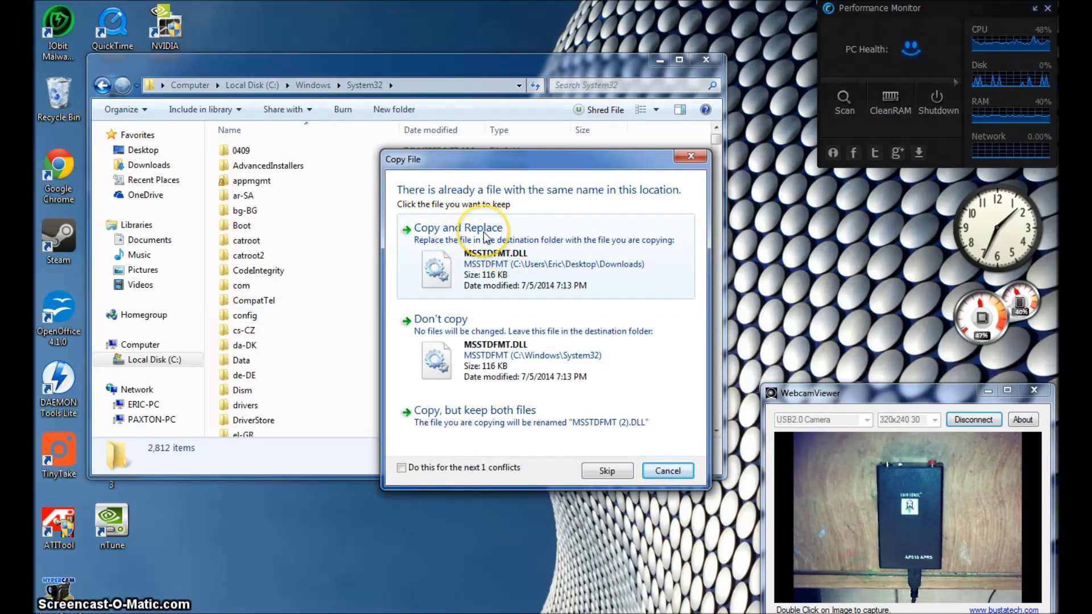
click(483, 232)
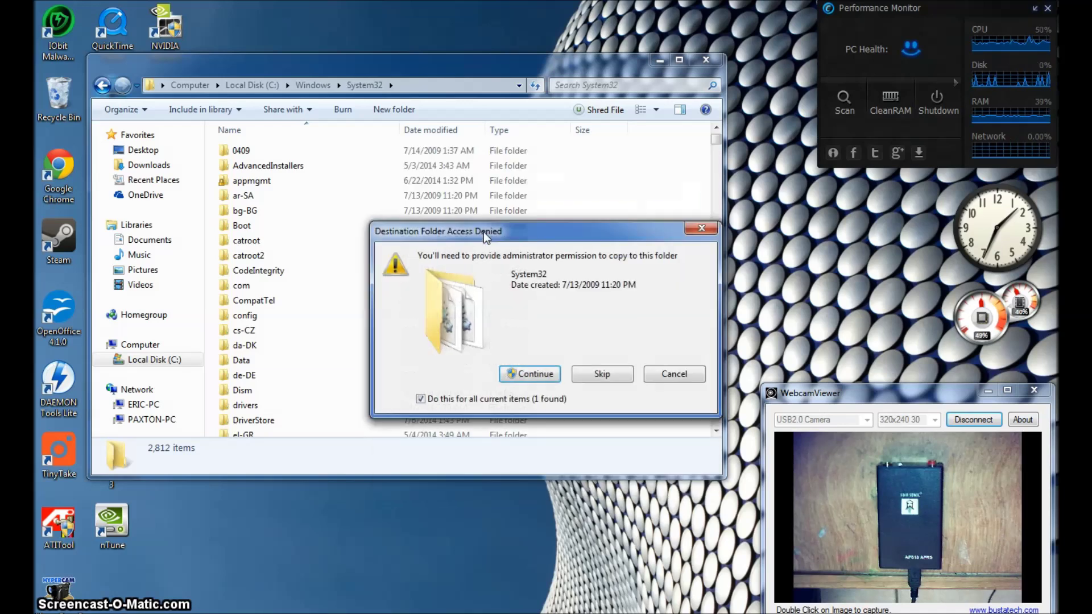
click(535, 373)
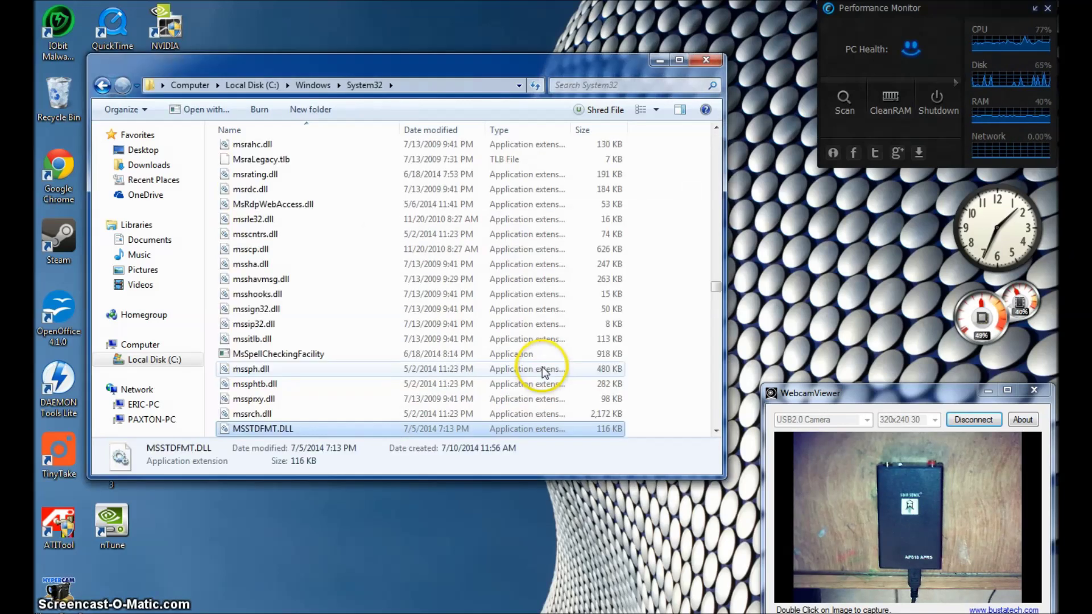
Paste both files into C:\Windows\SysWOW64, replacing the existing copies
click(101, 87)
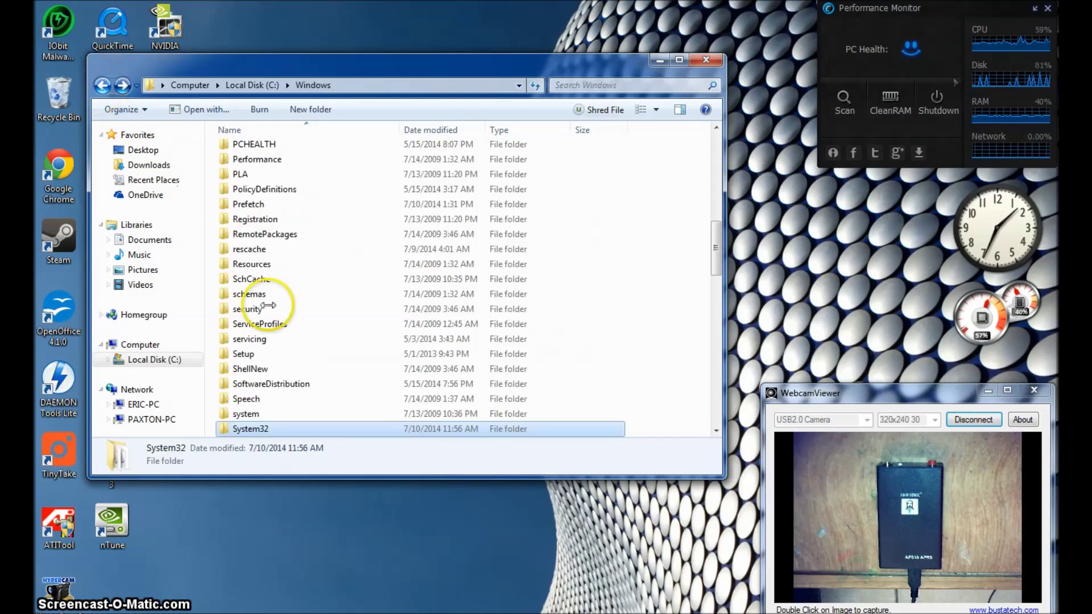
scroll(317, 358, down, 2)
double_click(267, 355)
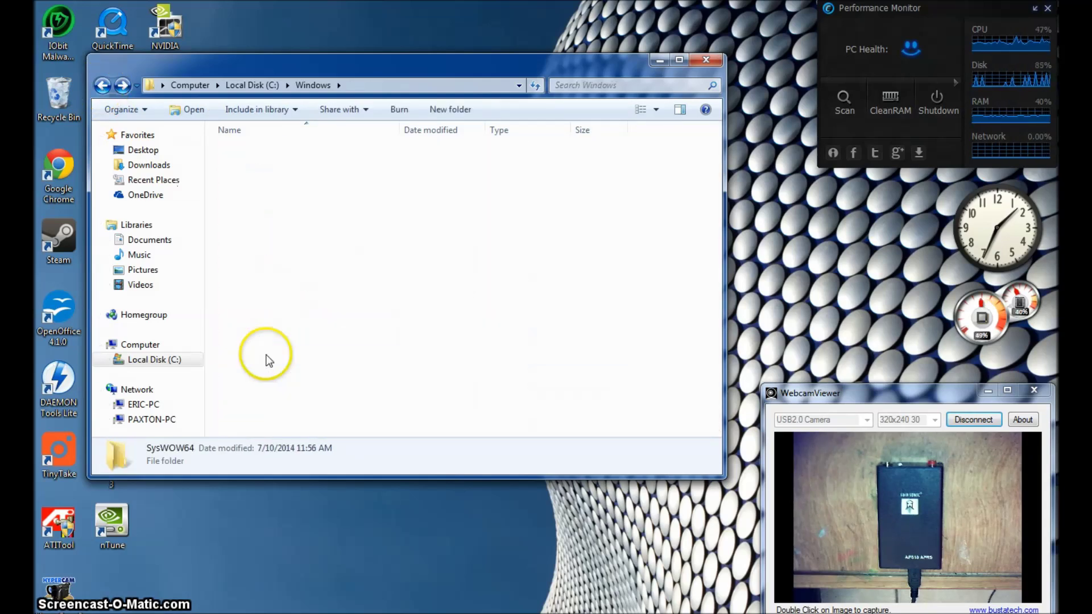
right_click(697, 261)
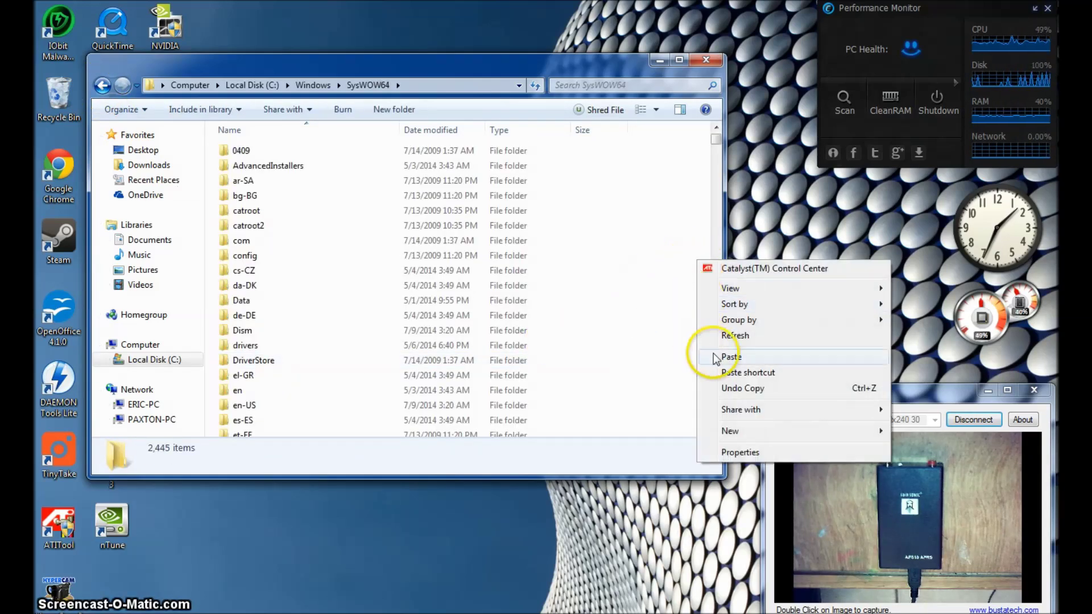
click(707, 354)
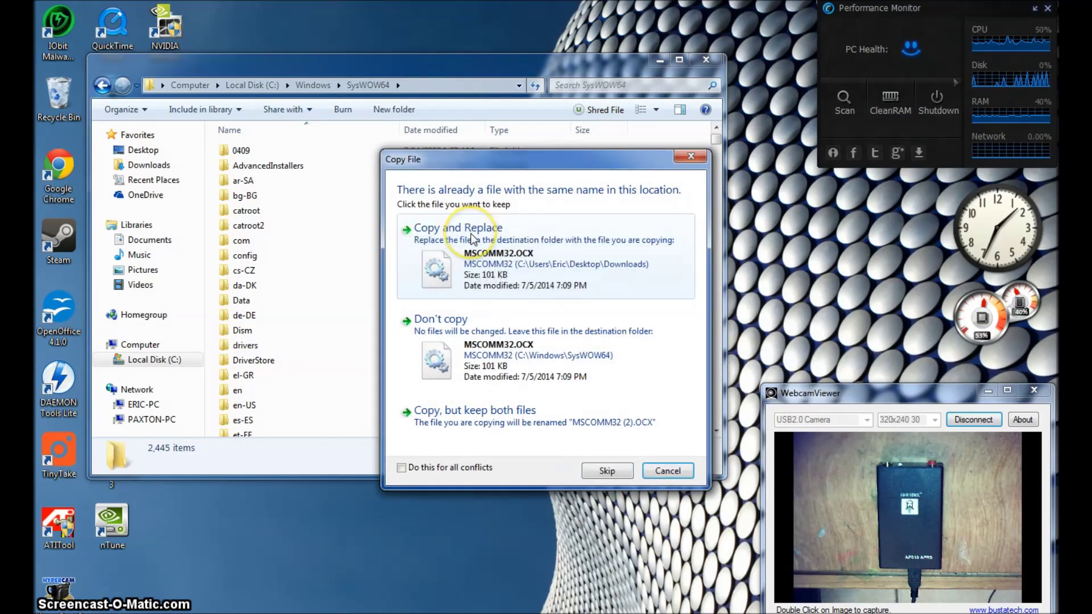
click(472, 237)
click(541, 376)
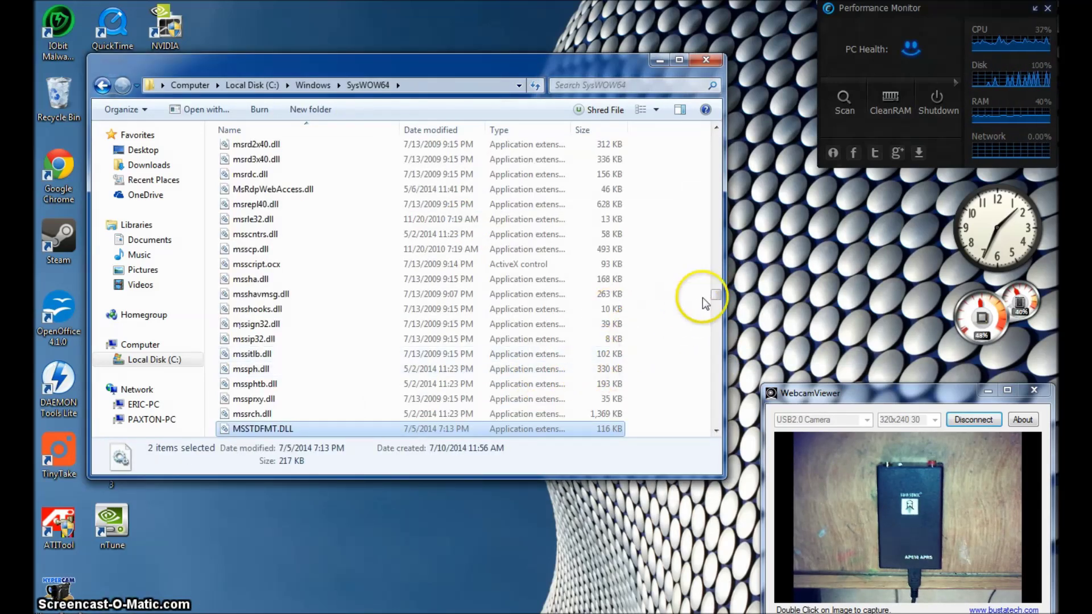
drag(716, 295, 716, 182)
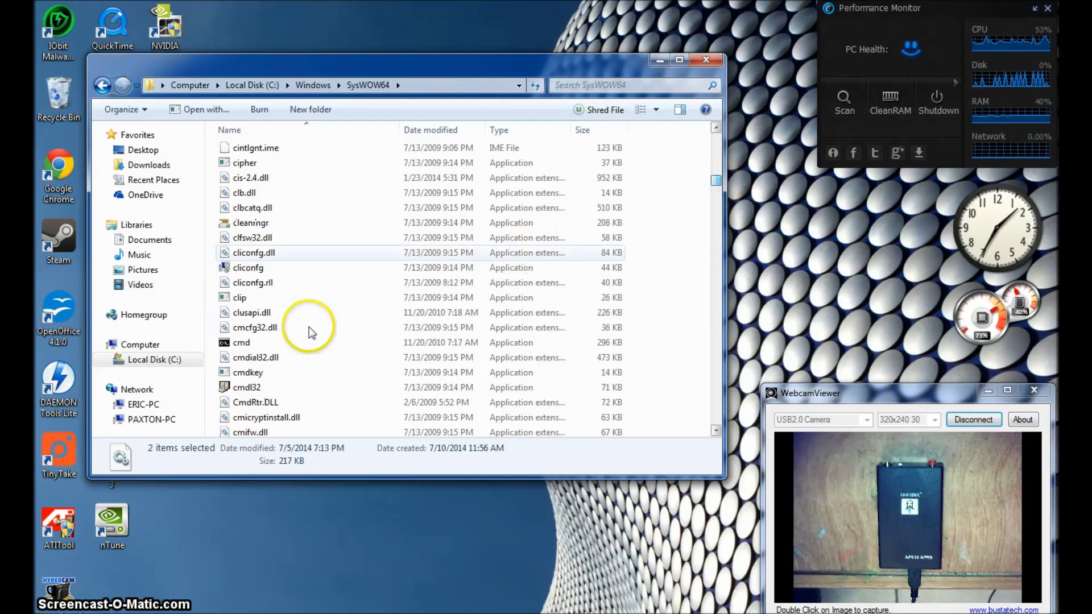
Start the cmd Command Prompt with administrator rights
click(244, 264)
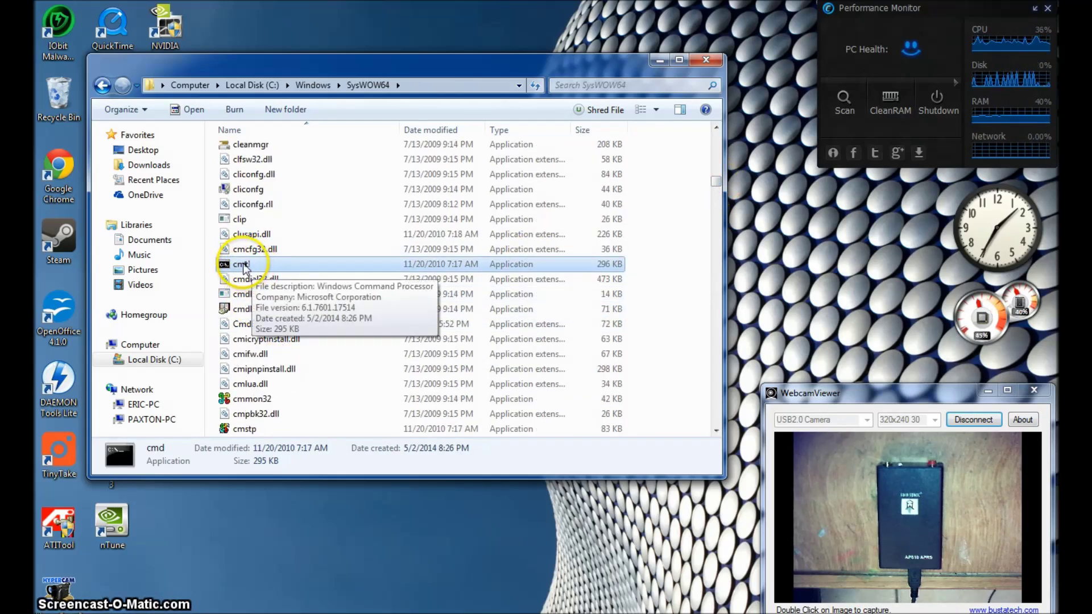
right_click(245, 266)
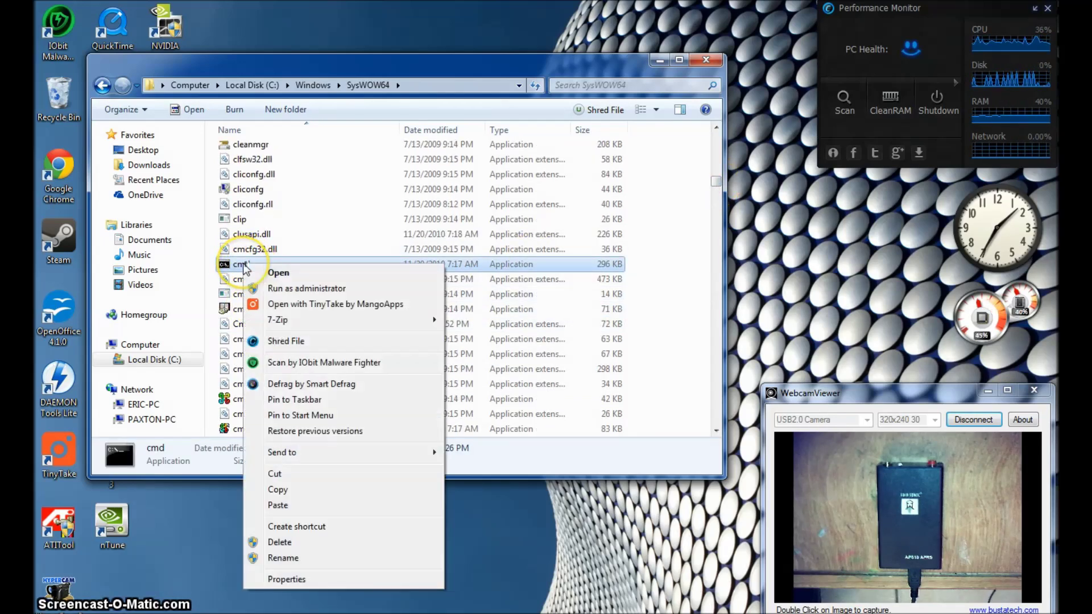
click(291, 293)
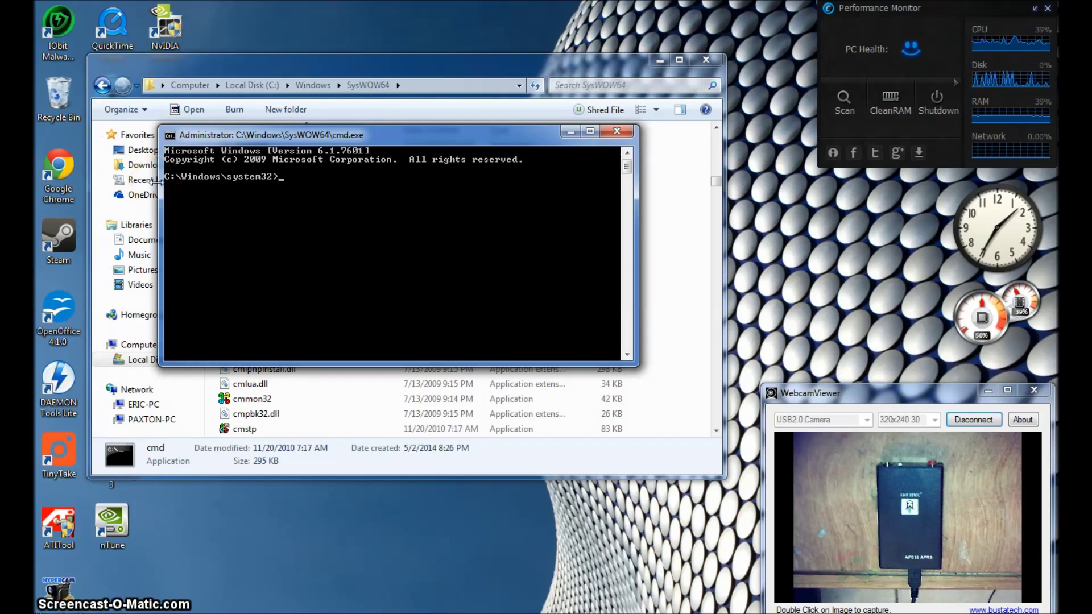
Register msstdfmt.dll and mscomm32.ocx with regsvr32, dismissing both success messages
text(r)
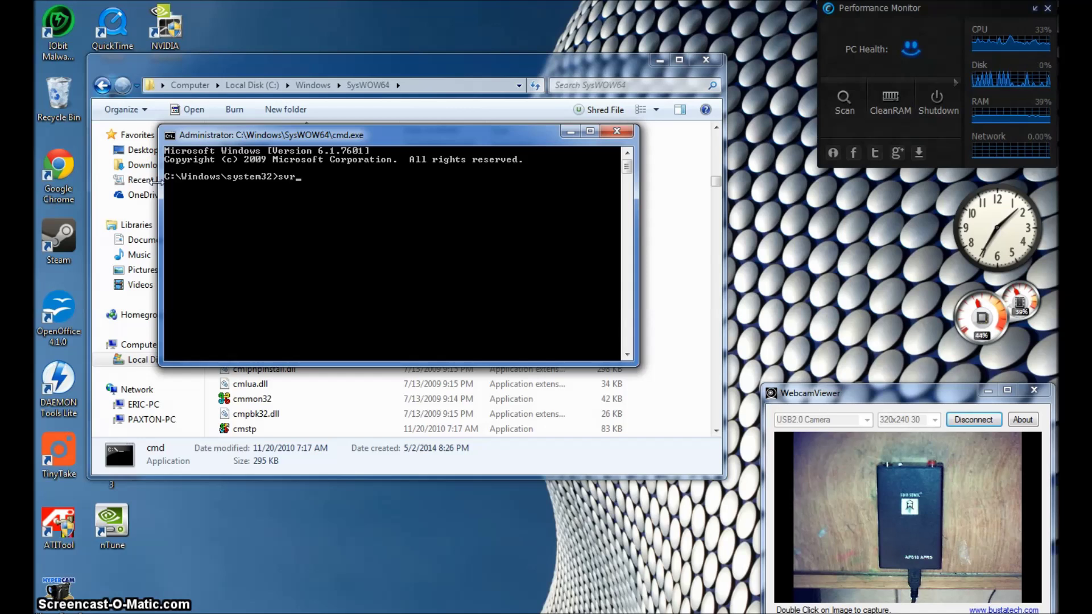
text(reg)
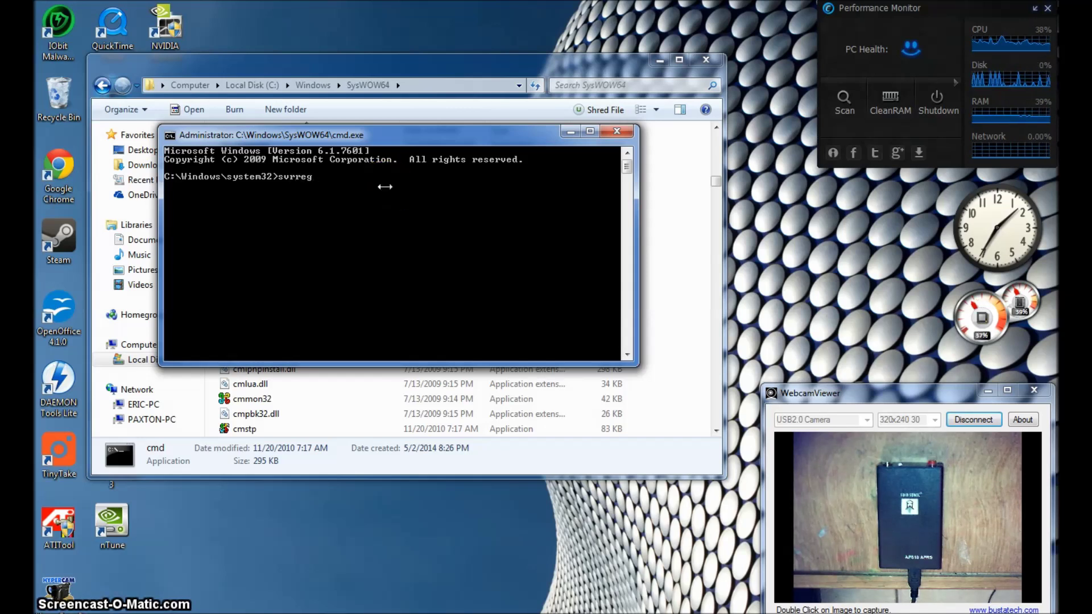
key(BackSpace)
text(reg)
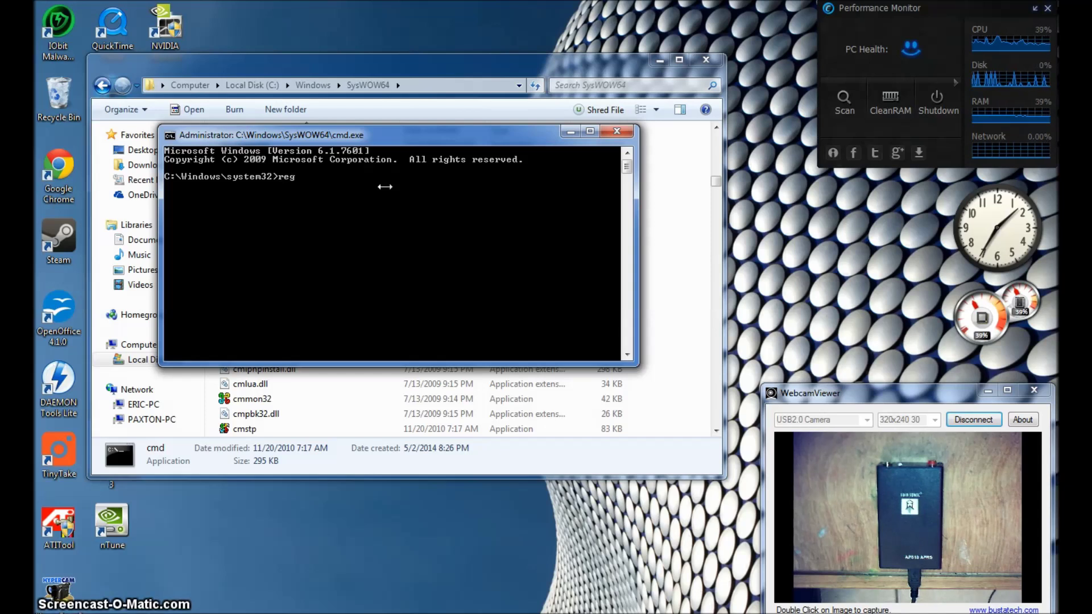
text(svr32)
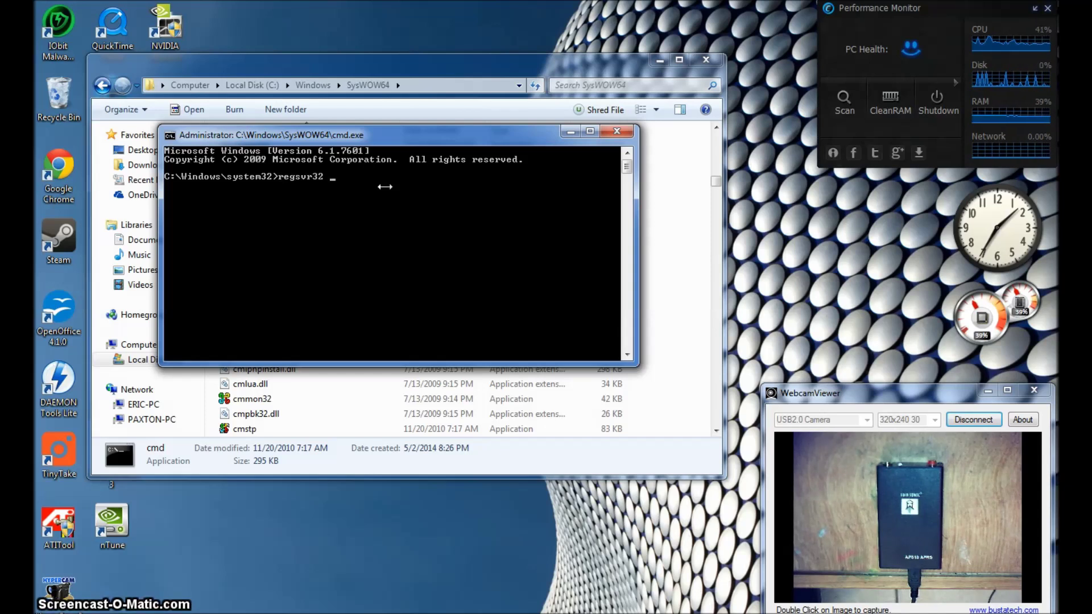
text( msstdf)
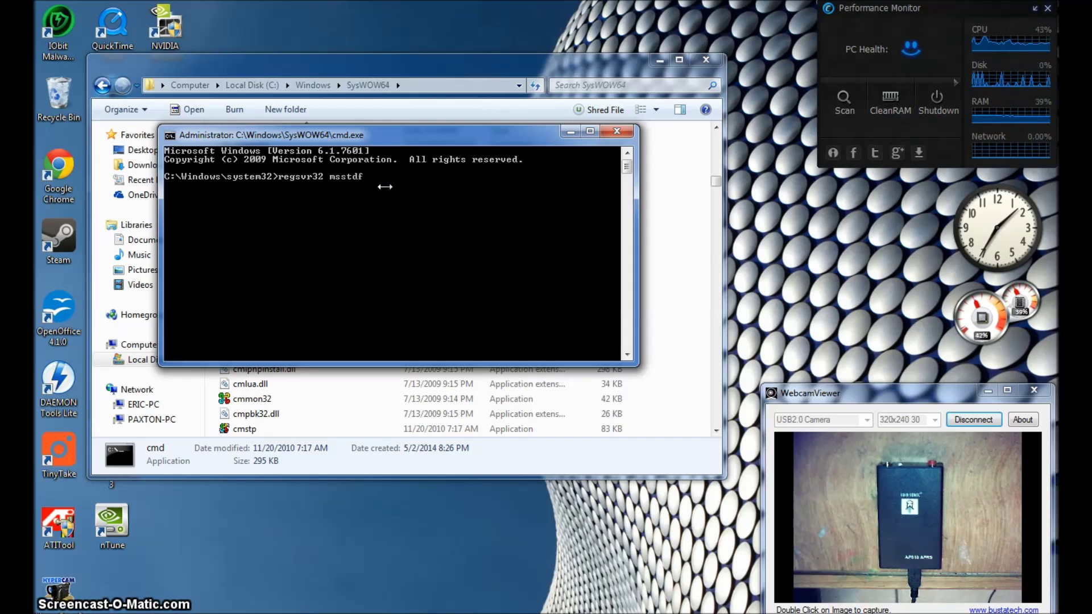
text(mt.dll)
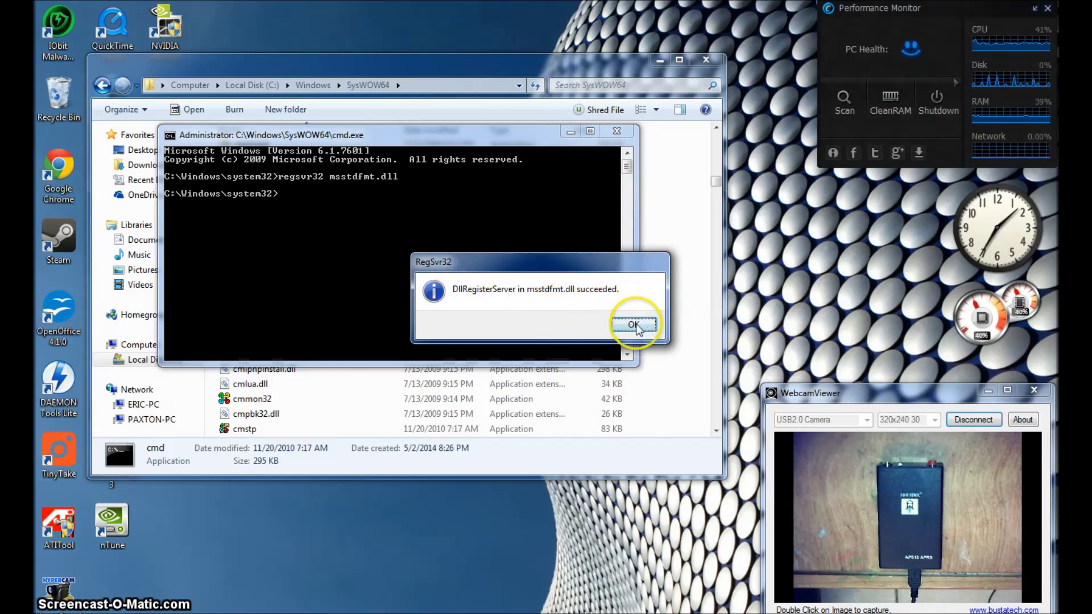
click(632, 323)
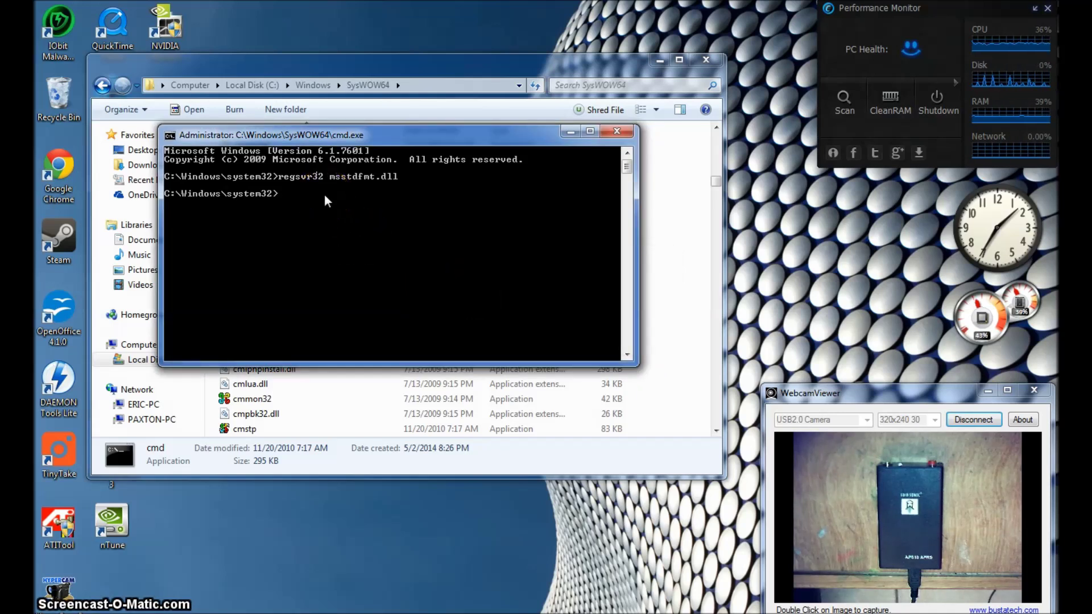
text(regsvr3)
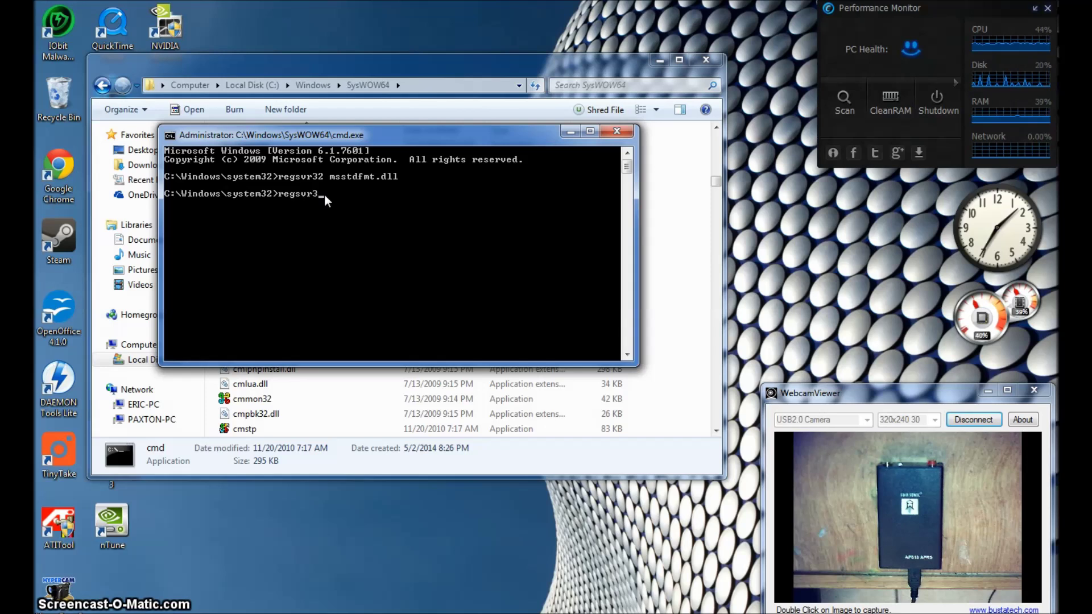
text(2 msco)
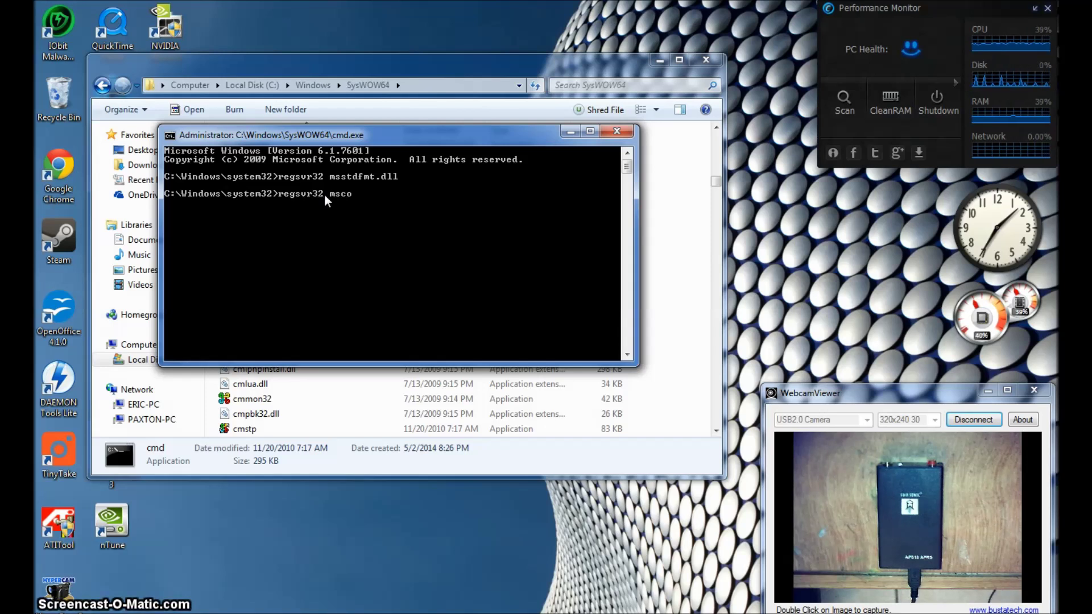
text(mm32.ocx)
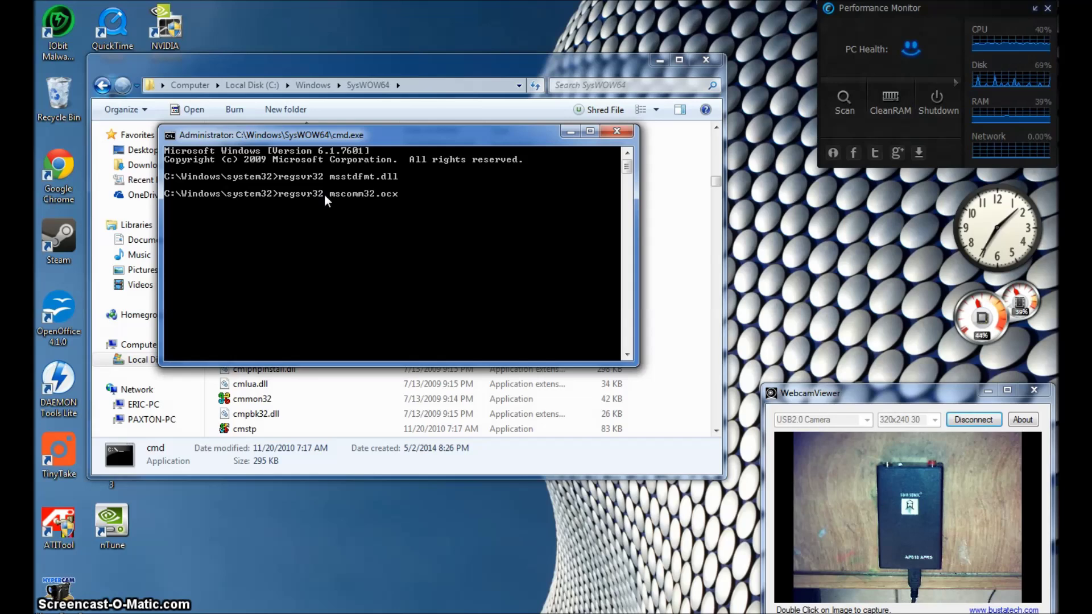
key(Return)
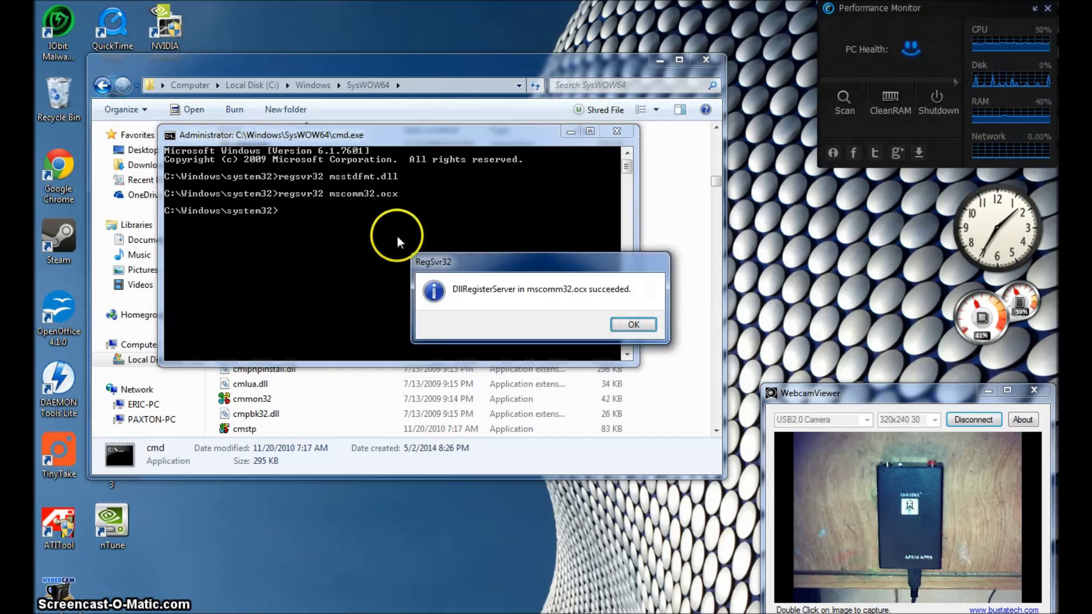
click(632, 327)
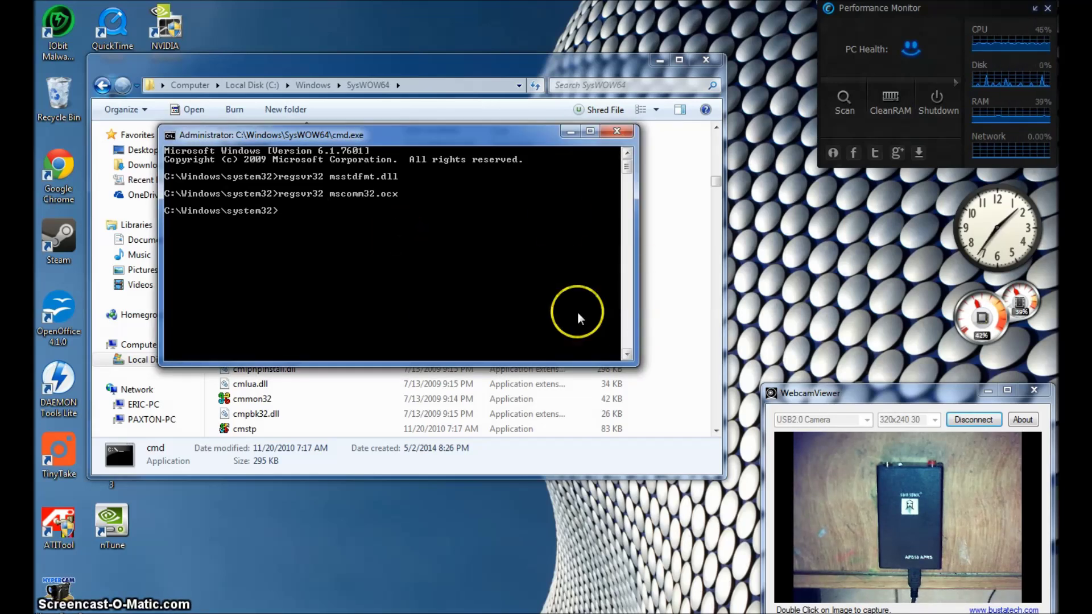
Close cmd and the SysWOW64 window, then run 20140702 ap510 config from Downloads past the warning
click(616, 133)
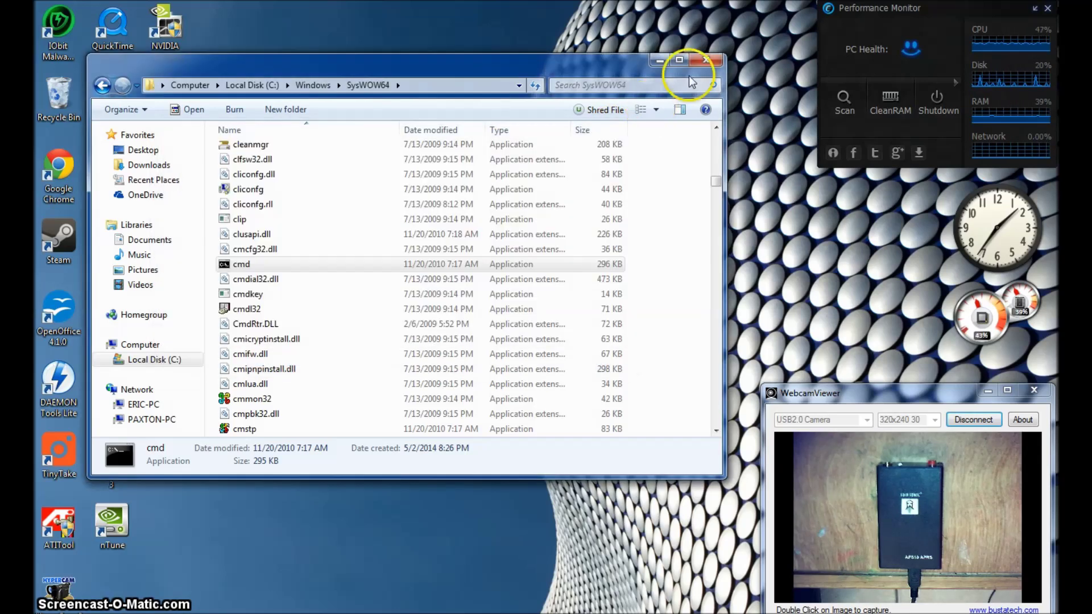
click(701, 59)
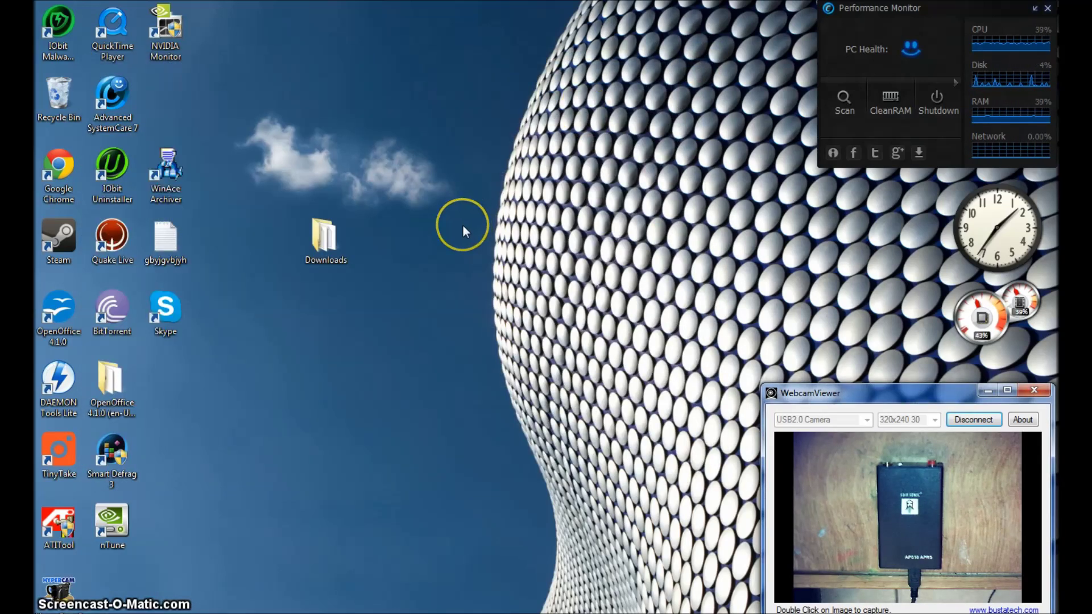
double_click(326, 236)
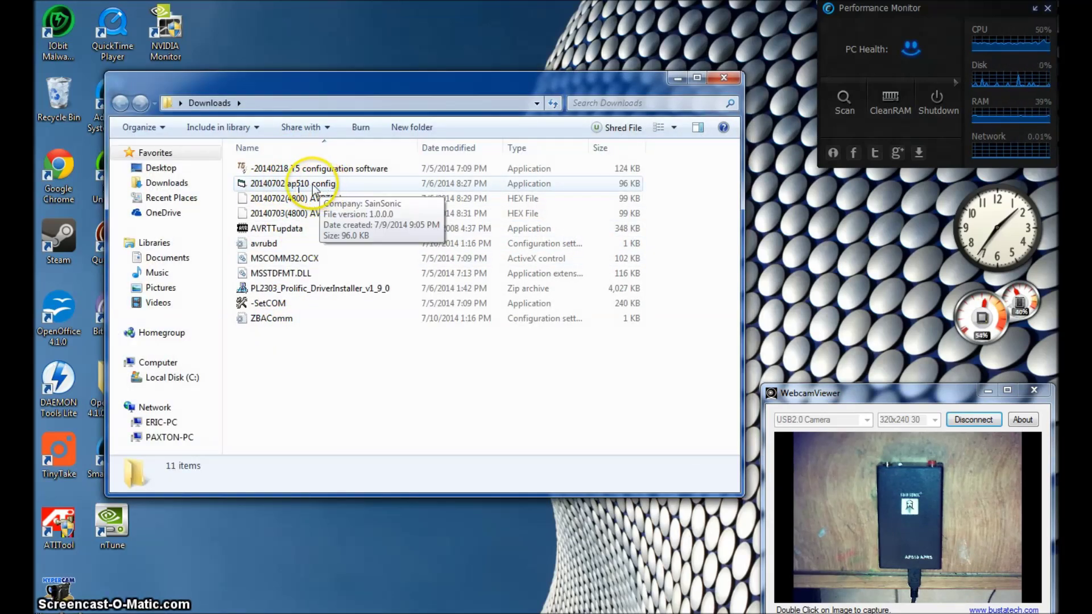
double_click(320, 184)
click(585, 340)
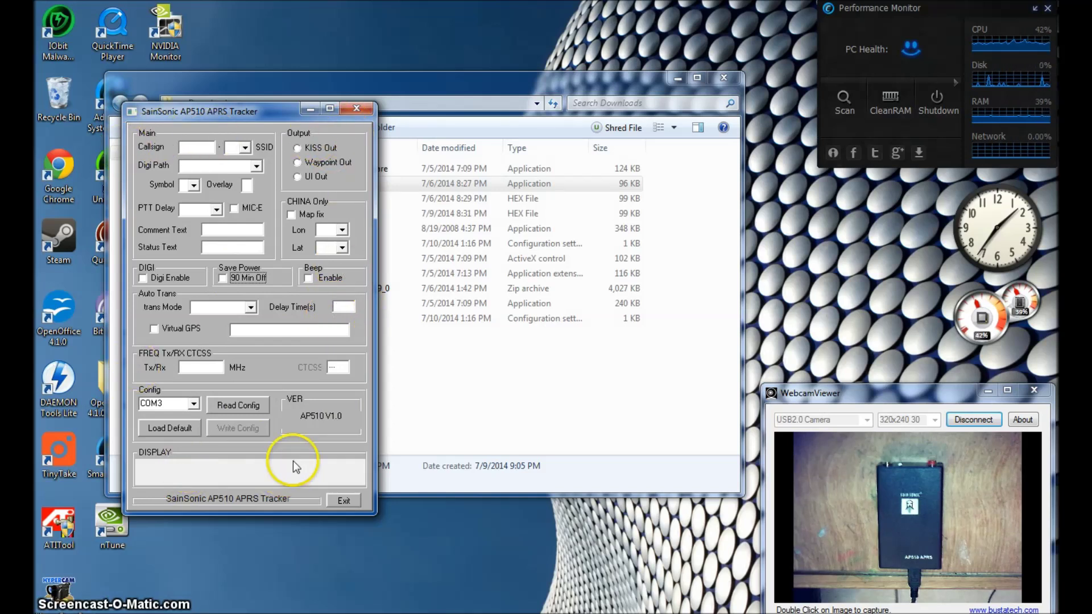
click(275, 410)
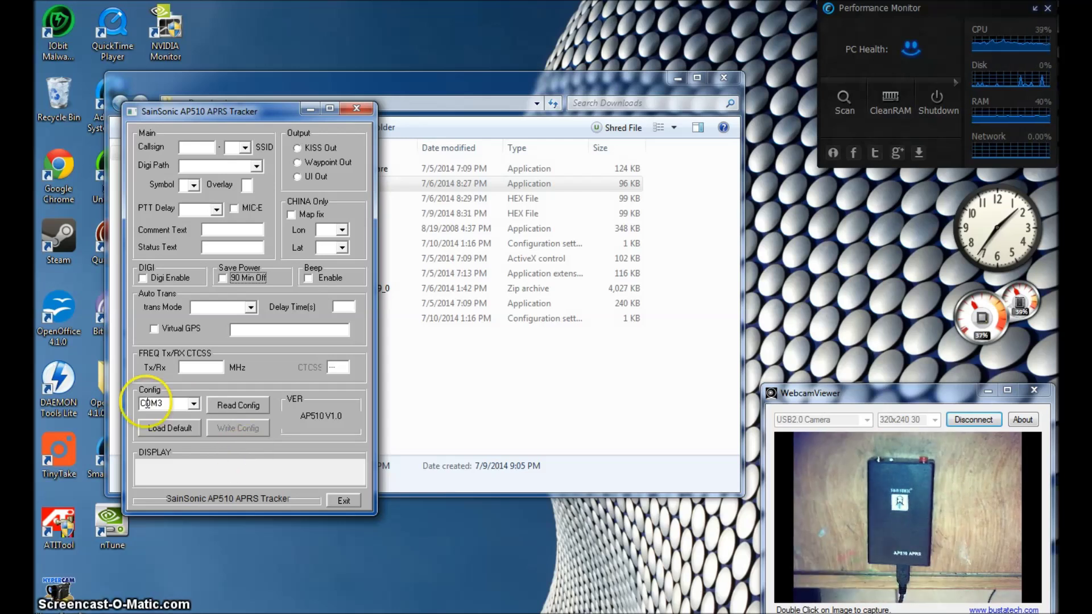
Select COM3 as the port, read the tracker configuration, then start a second read
click(196, 407)
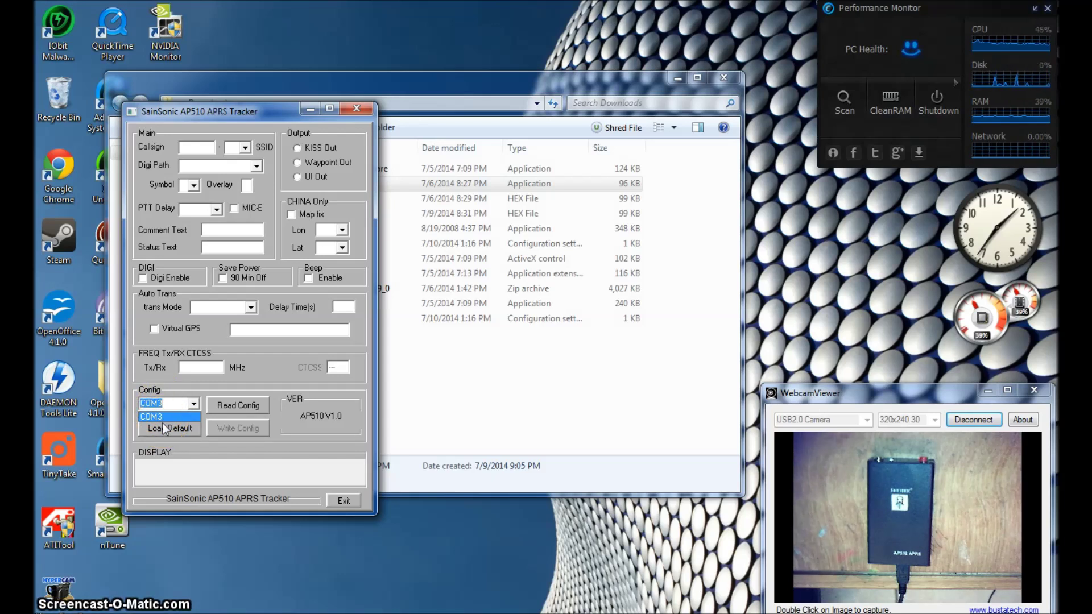
click(159, 402)
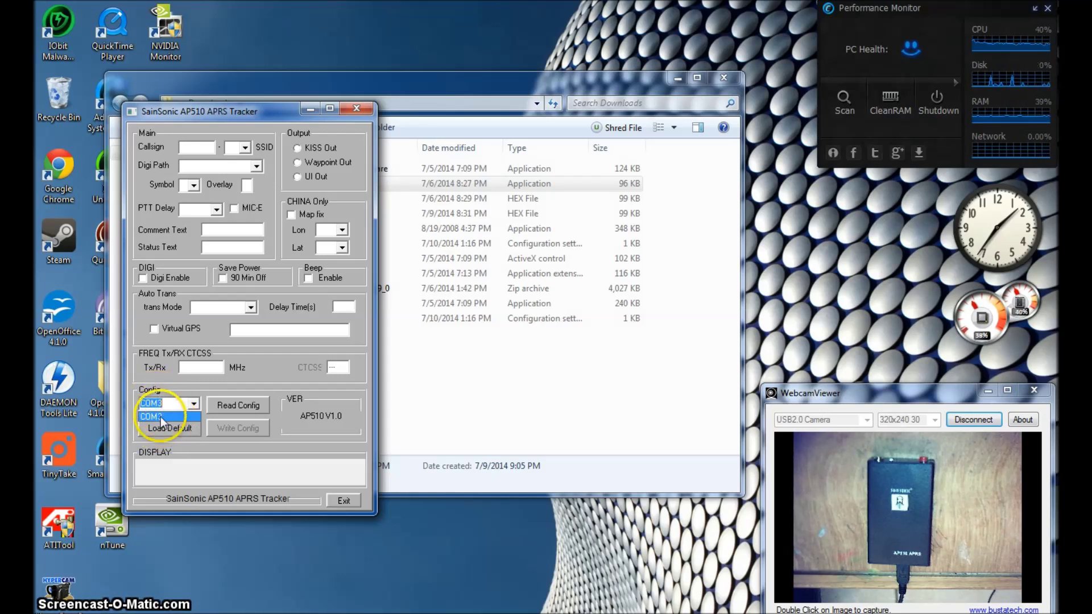
click(164, 418)
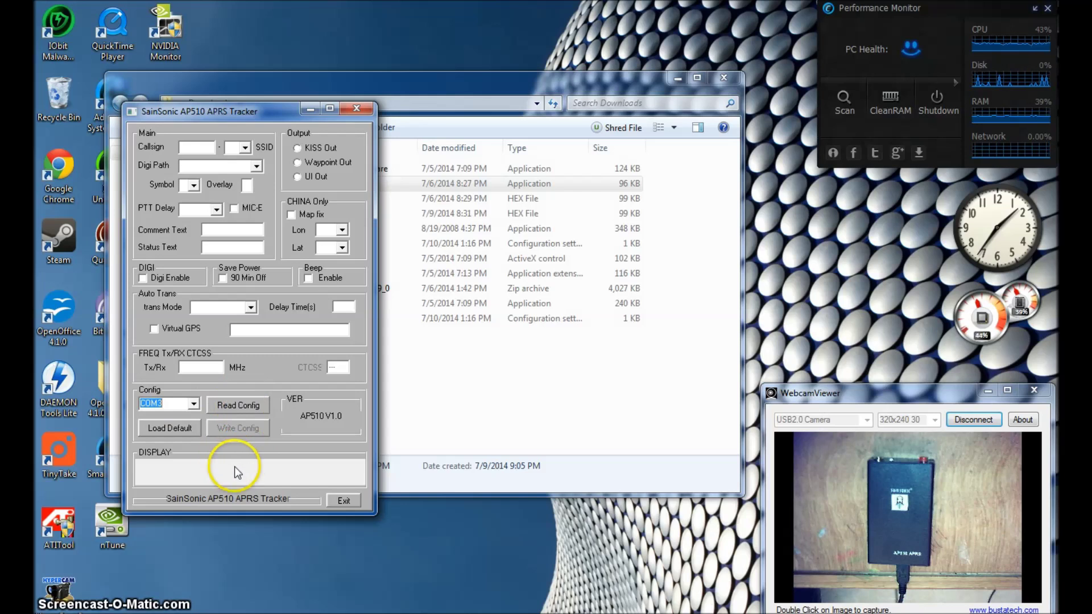
click(241, 407)
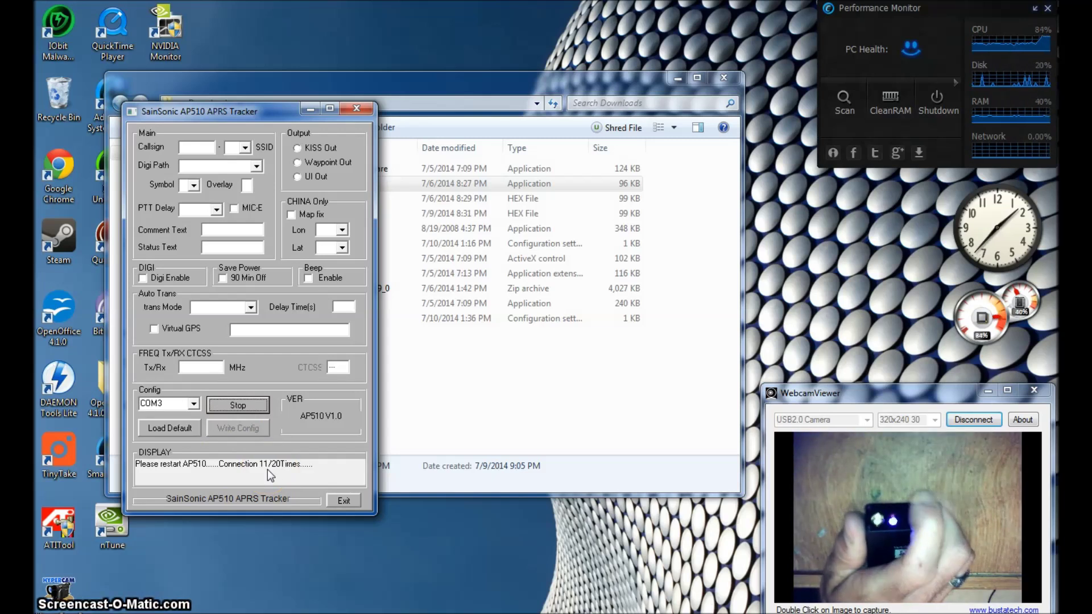
click(149, 475)
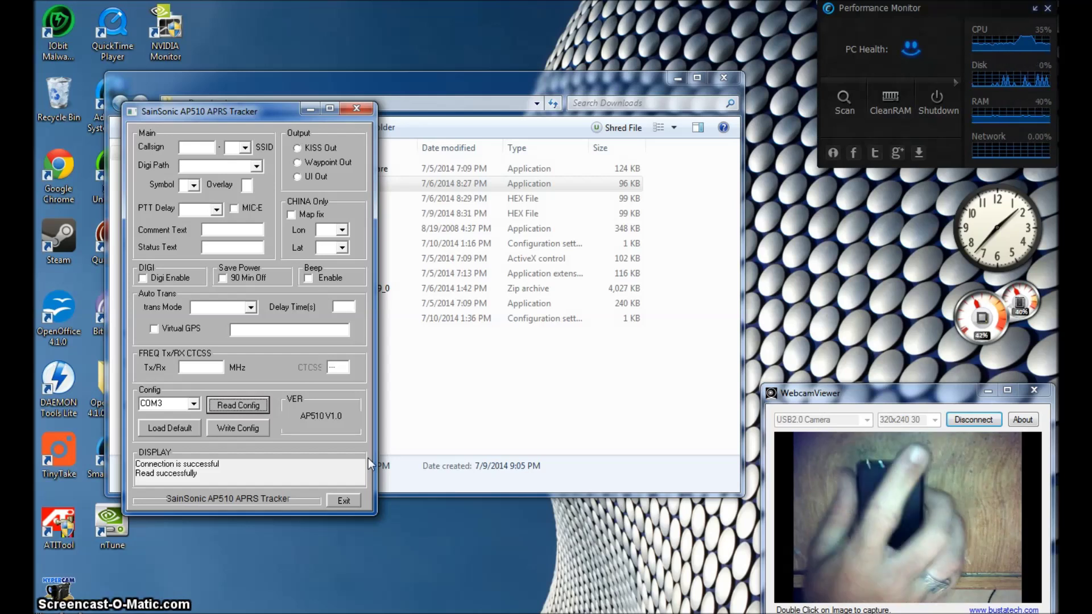
click(239, 405)
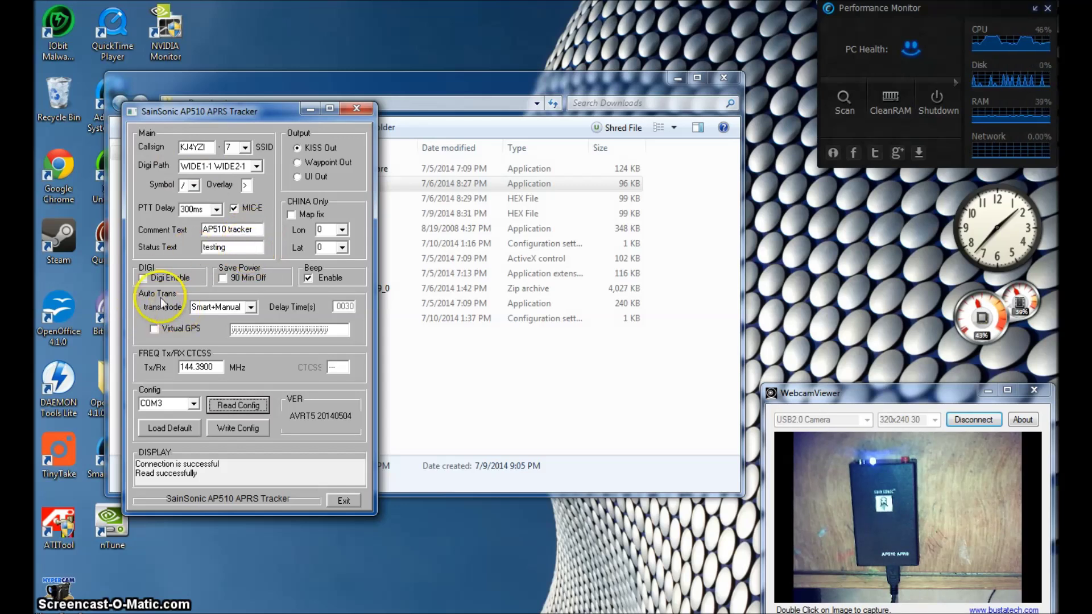
Try the Auto transmit mode and check the 0030 delay time, then revert to Smart+Manual
click(251, 307)
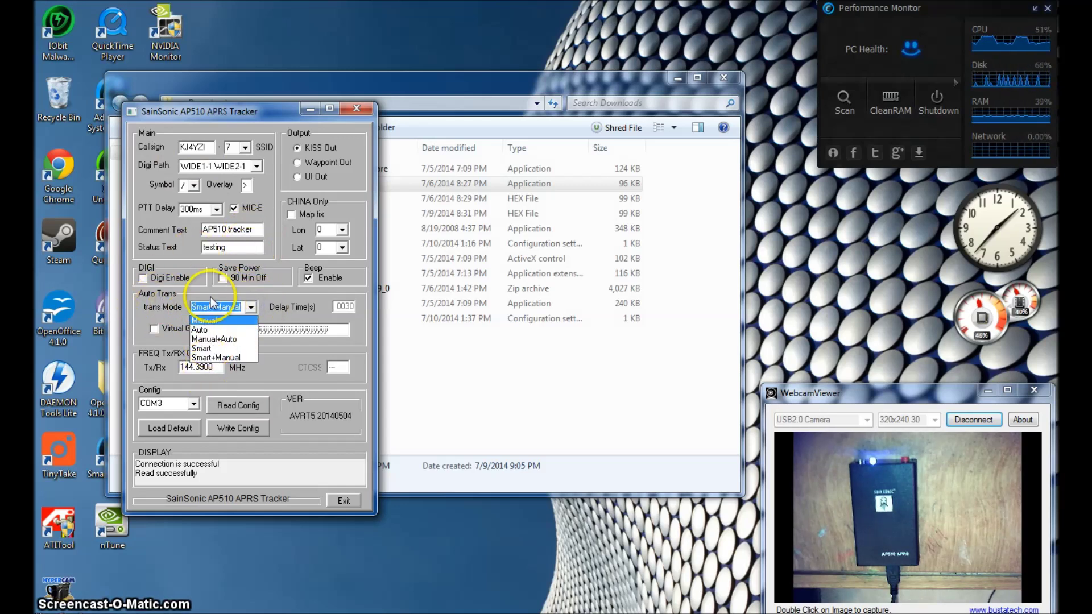
click(209, 331)
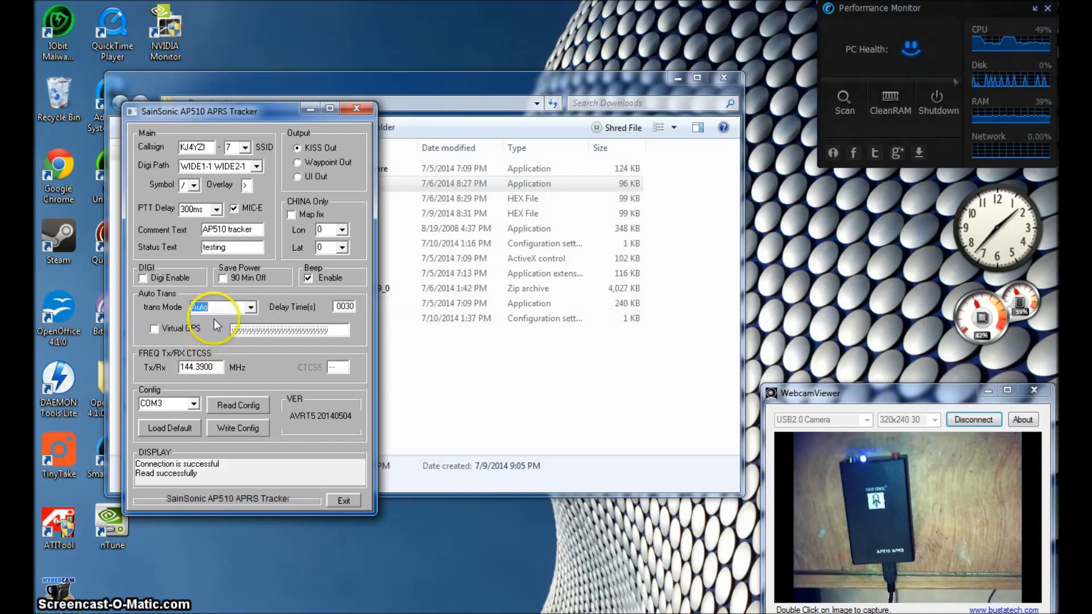
click(337, 307)
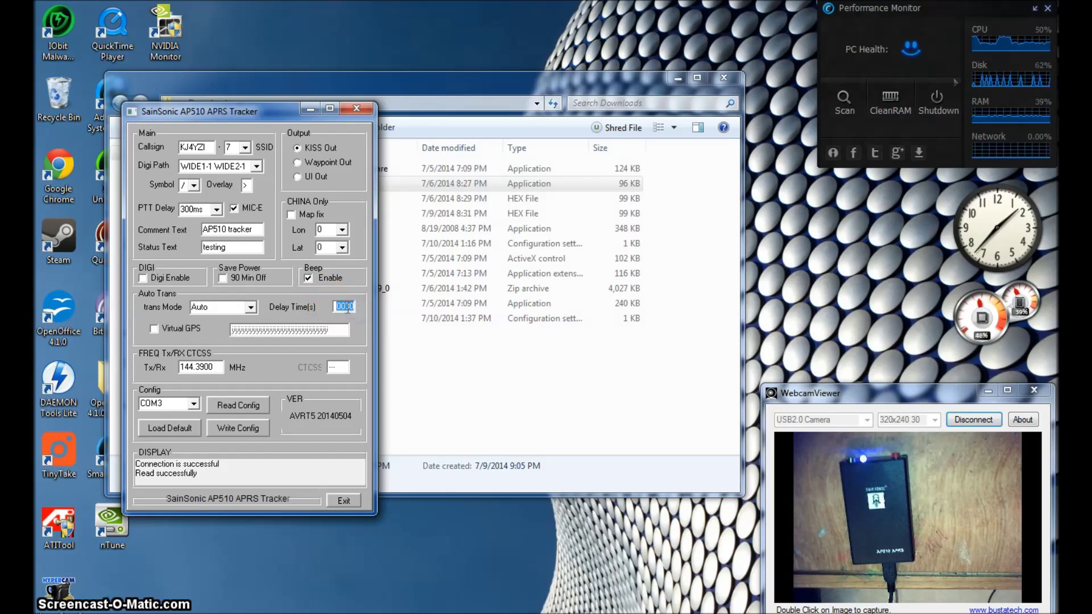
double_click(345, 307)
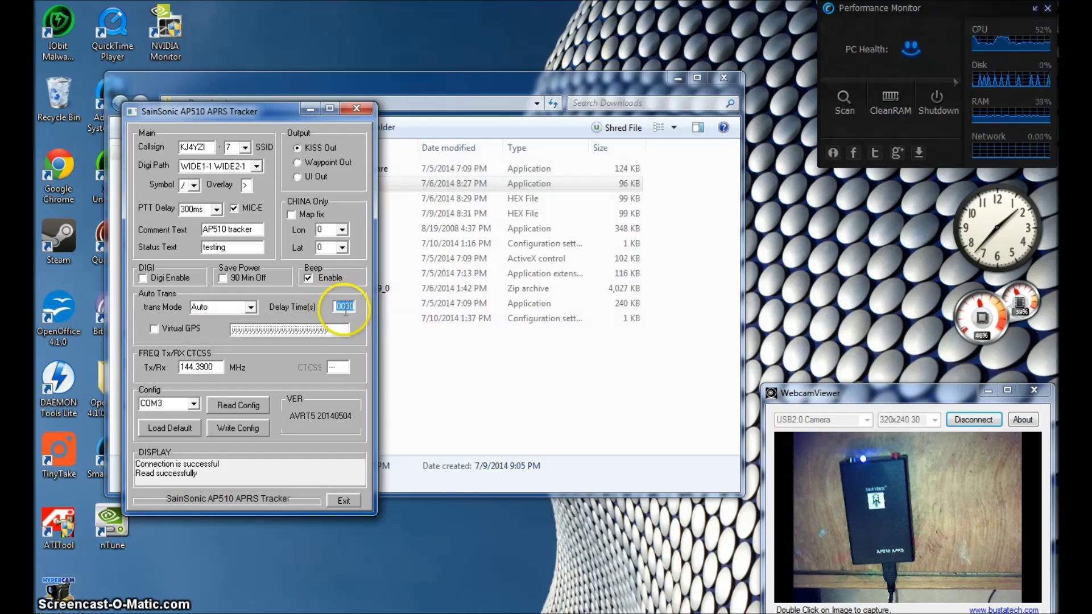
click(250, 307)
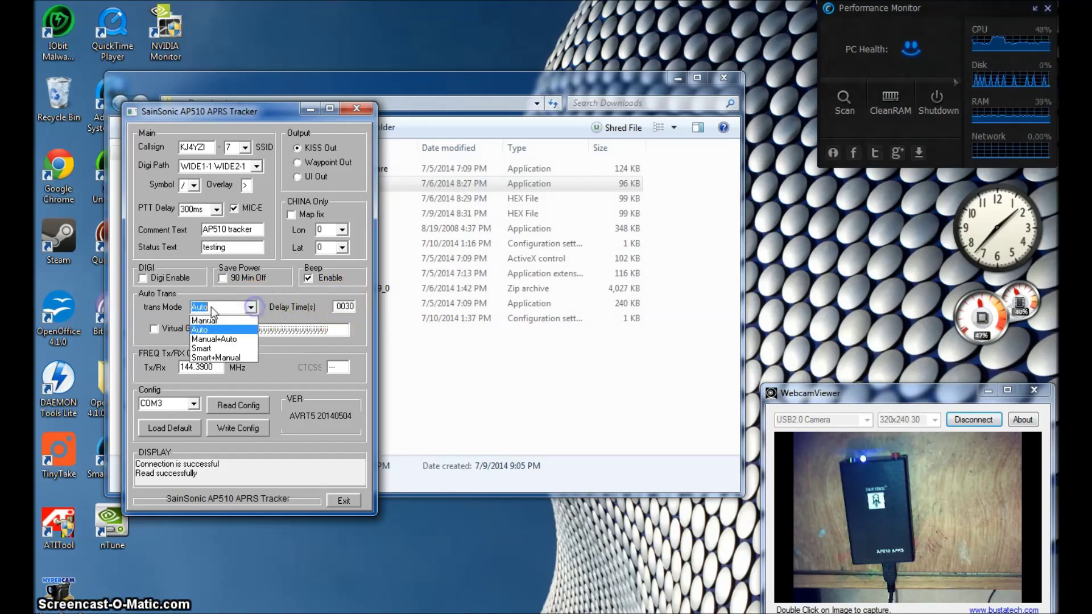
click(214, 358)
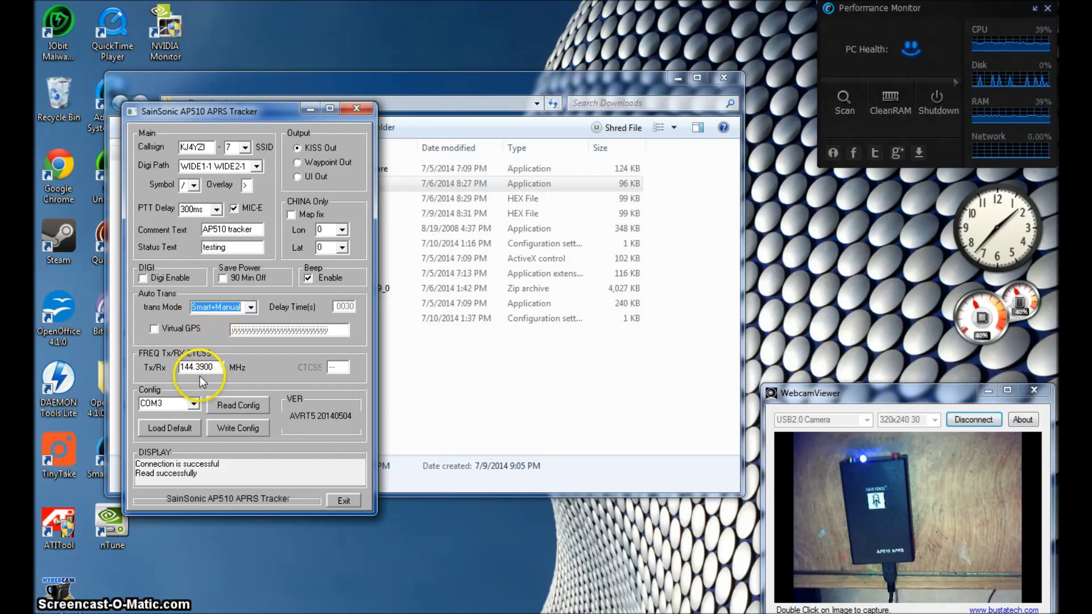
Correct the Tx/Rx frequency field to read 144.3900 MHz
click(218, 367)
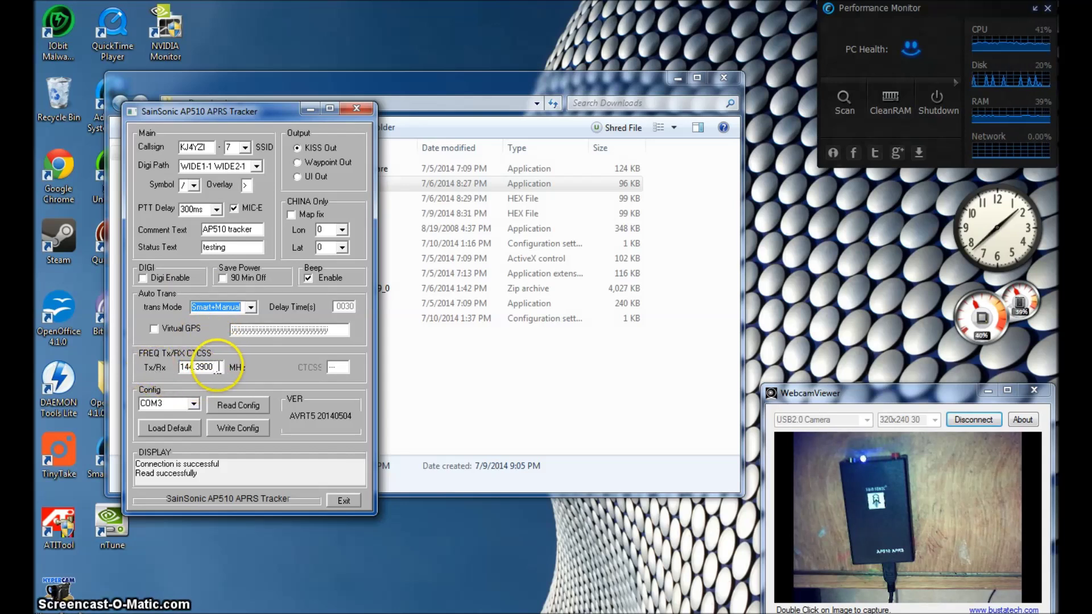
click(202, 368)
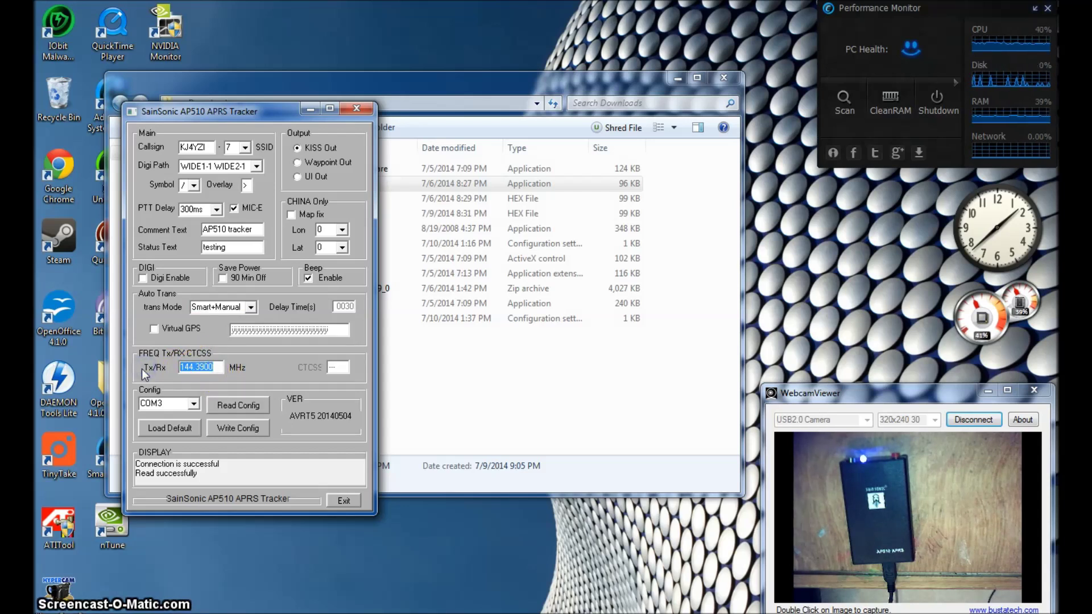
text(44)
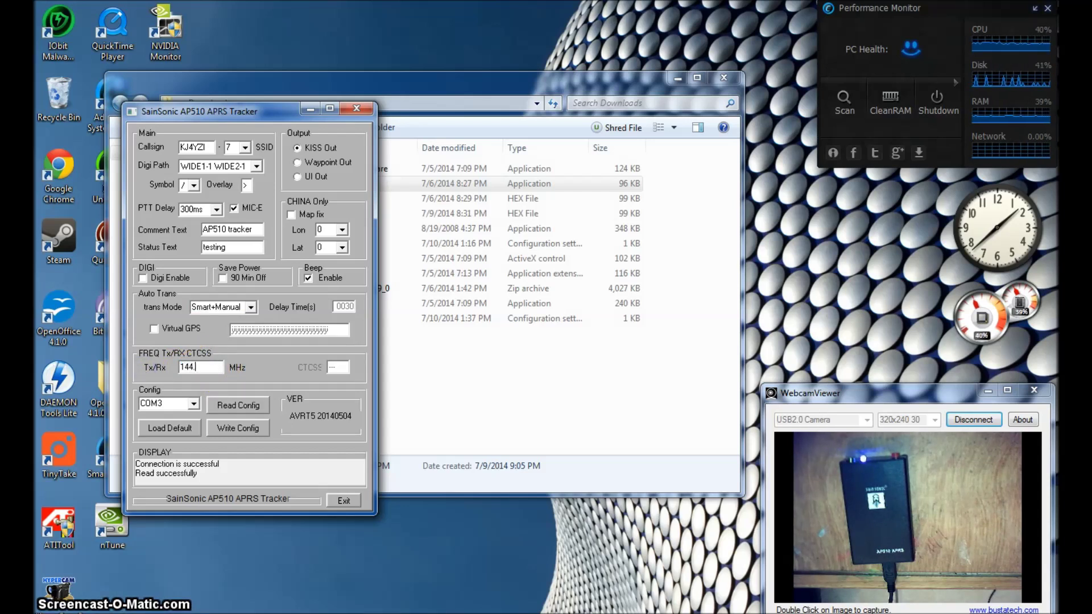
text(.390)
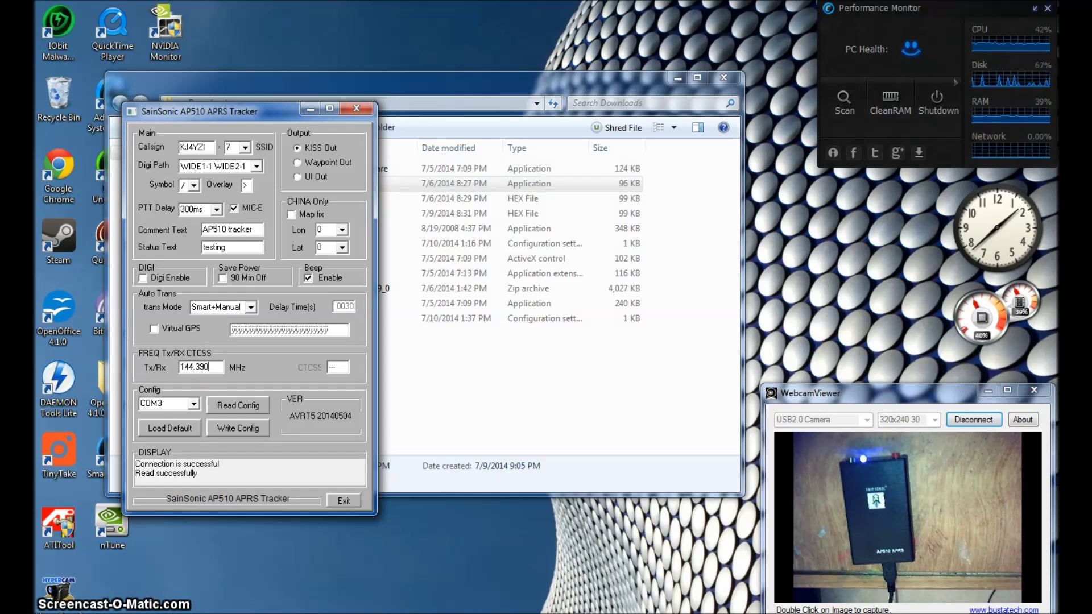
text(0)
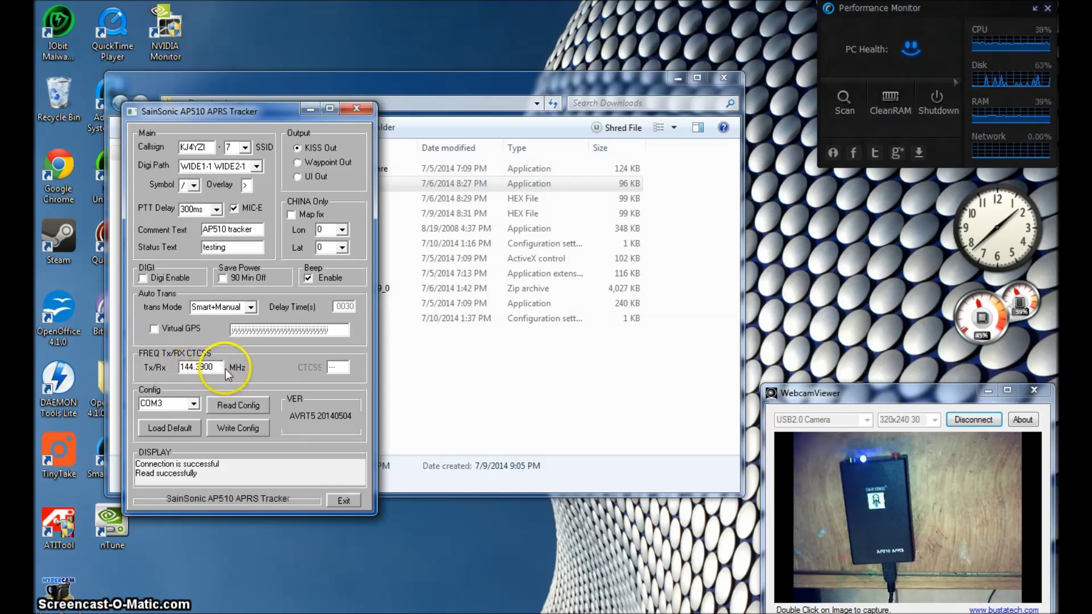
text(0)
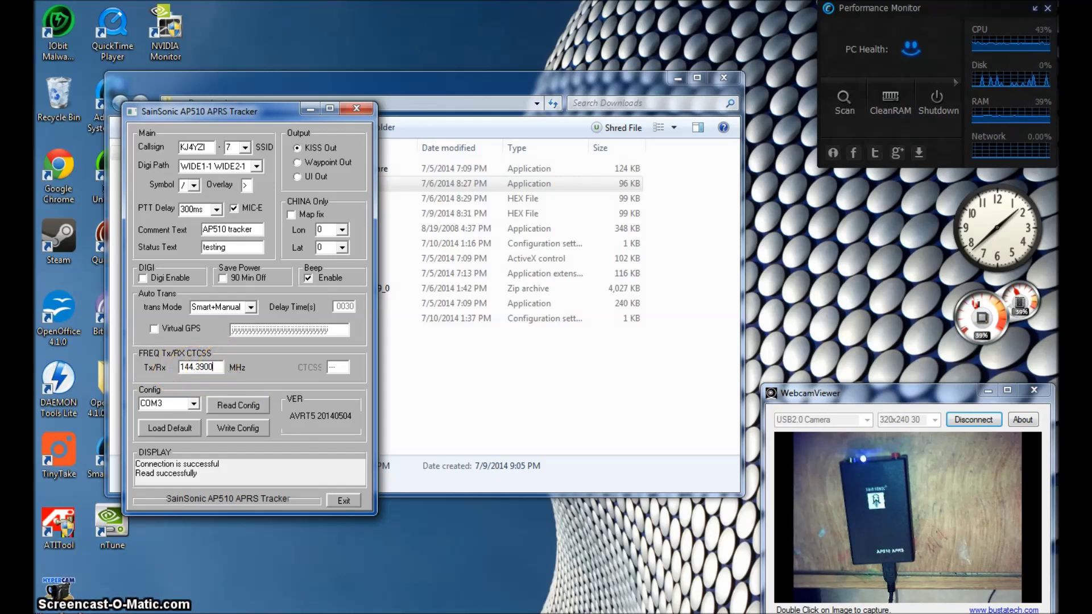
click(242, 364)
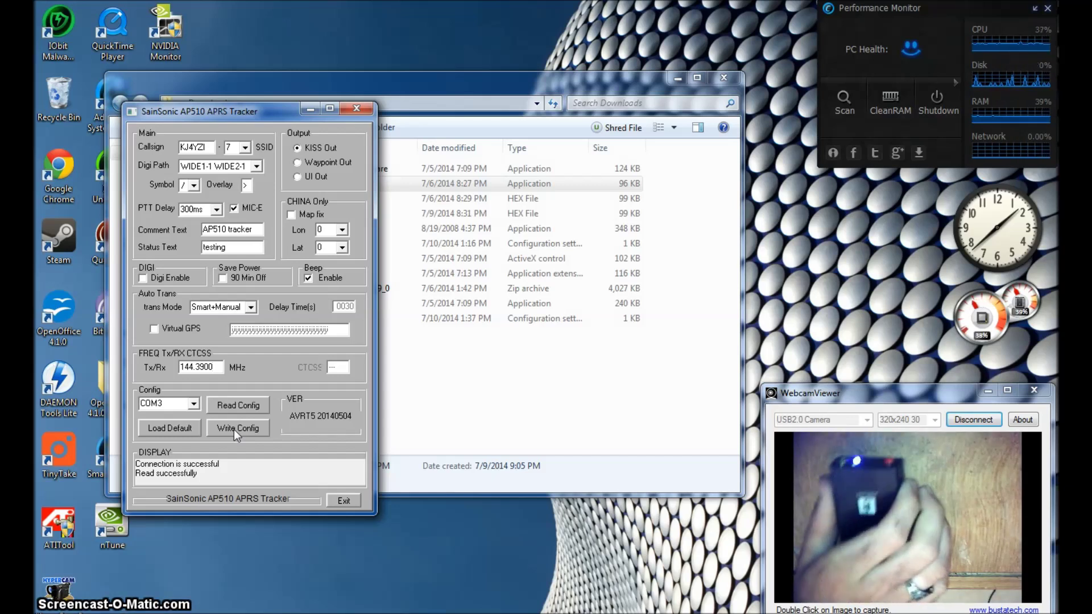
Write the configuration to the tracker, then exit the config tool confirming Yes
click(234, 428)
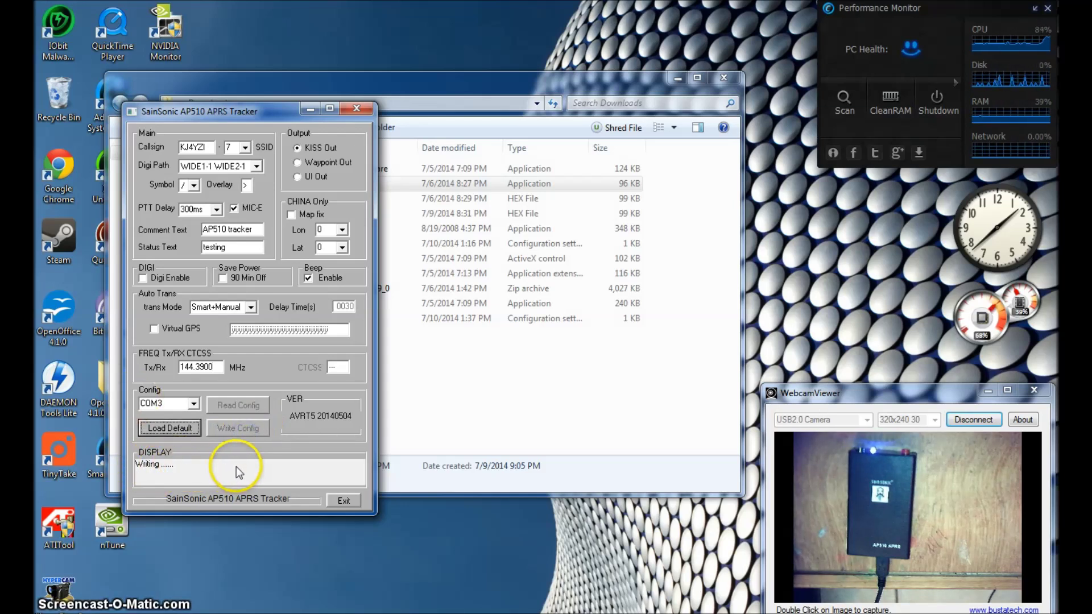
click(242, 431)
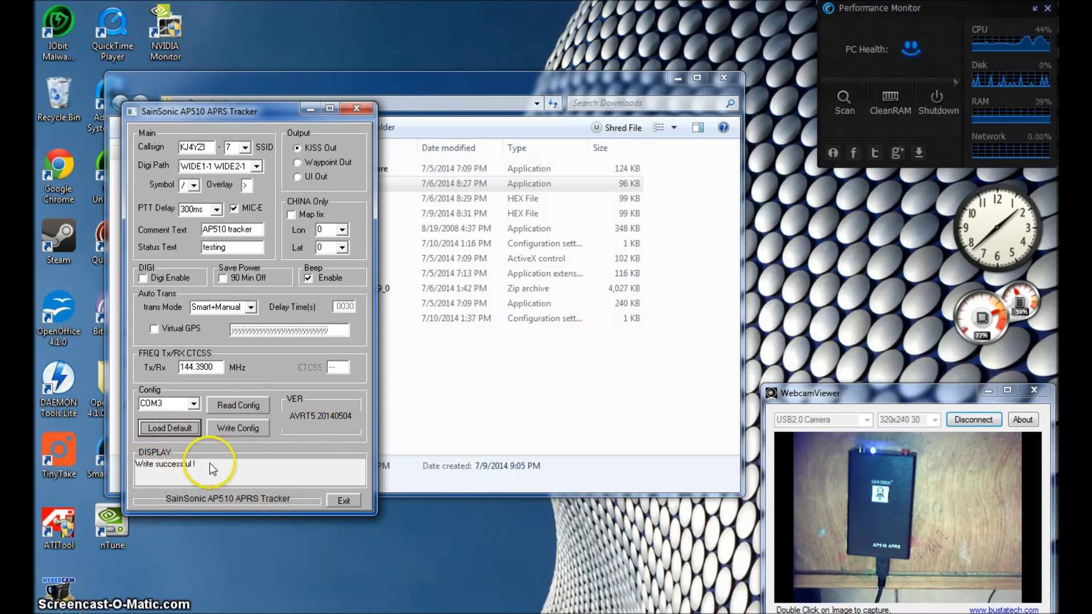
click(337, 500)
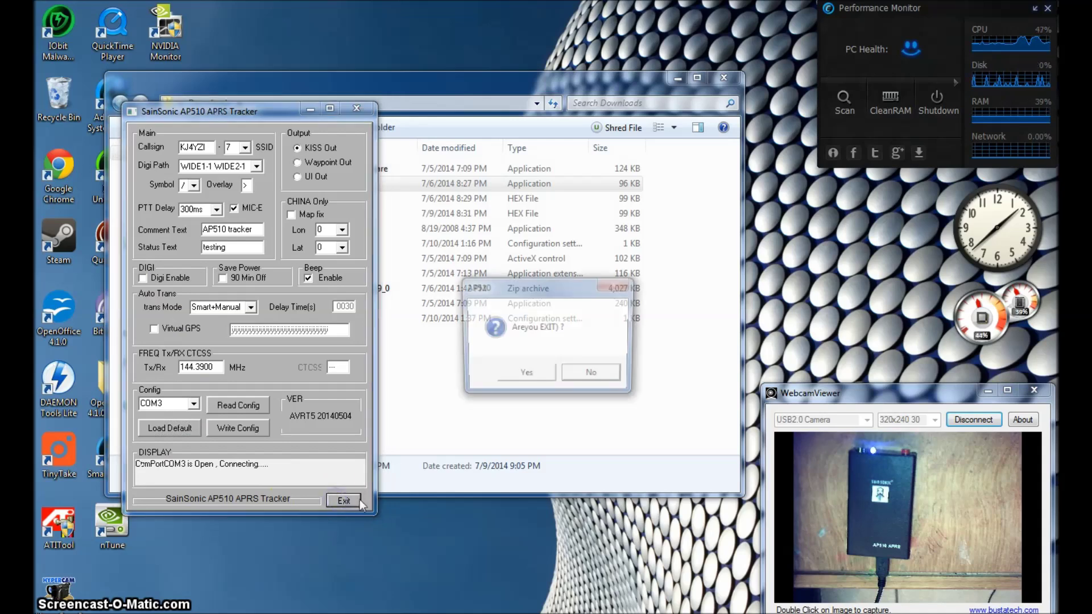
click(515, 380)
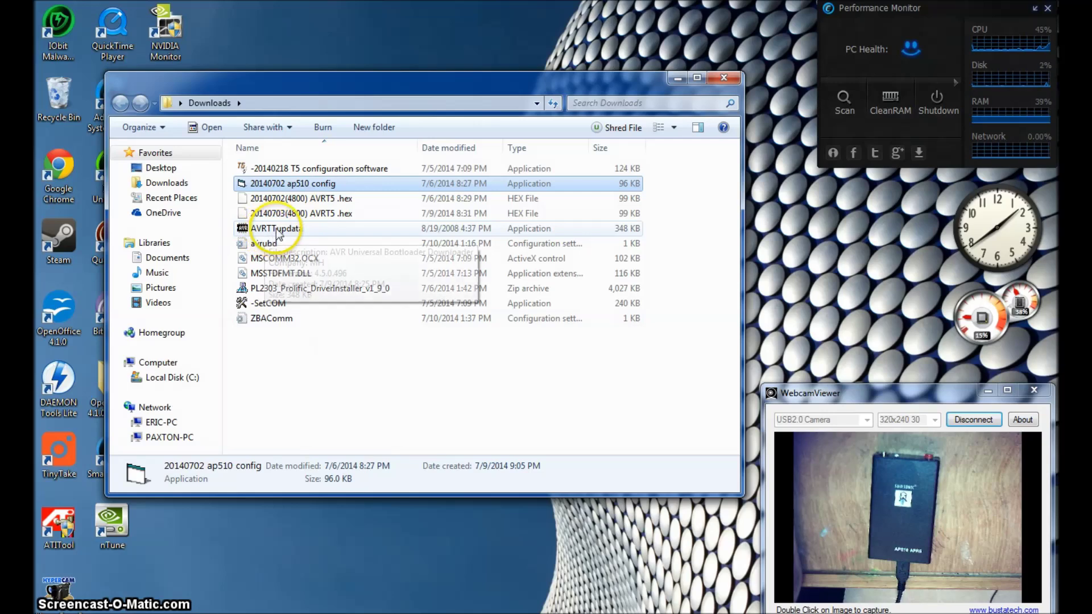
double_click(275, 229)
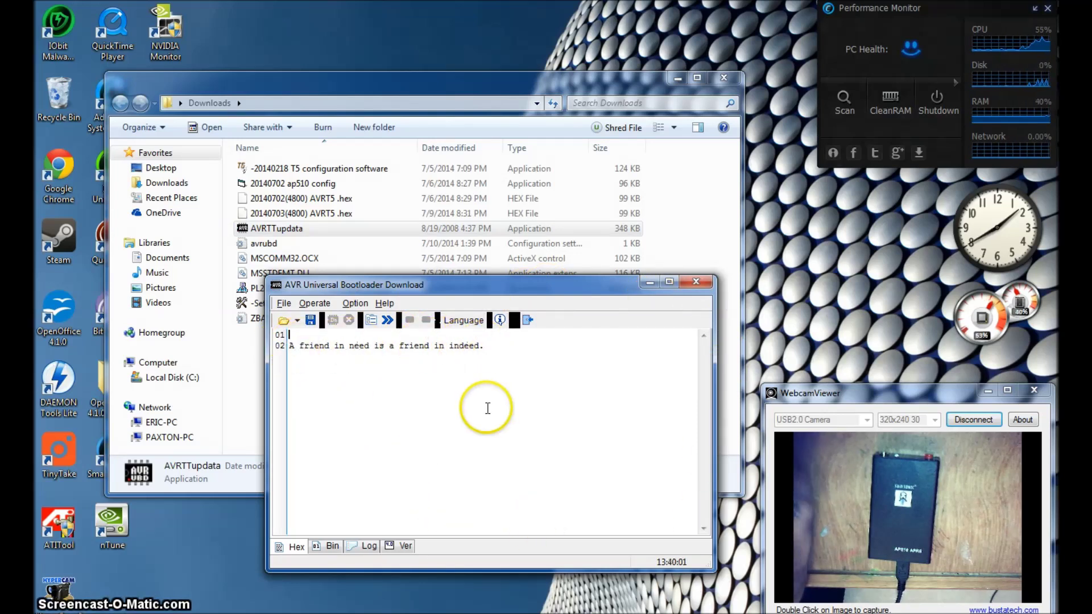
Keep English as the bootloader's interface language
click(464, 320)
click(490, 341)
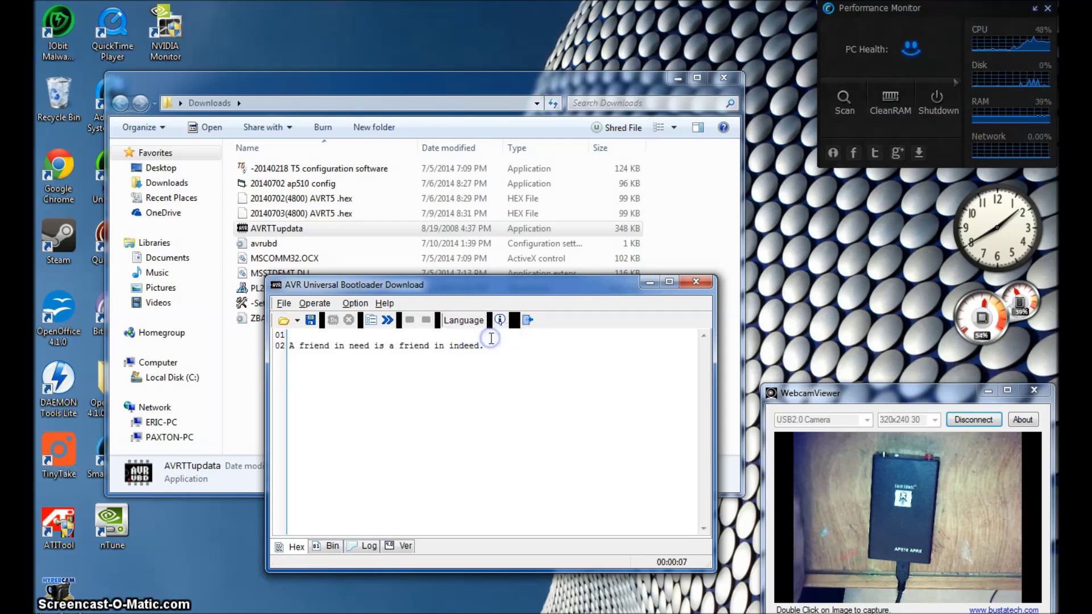
drag(291, 346, 493, 346)
click(494, 345)
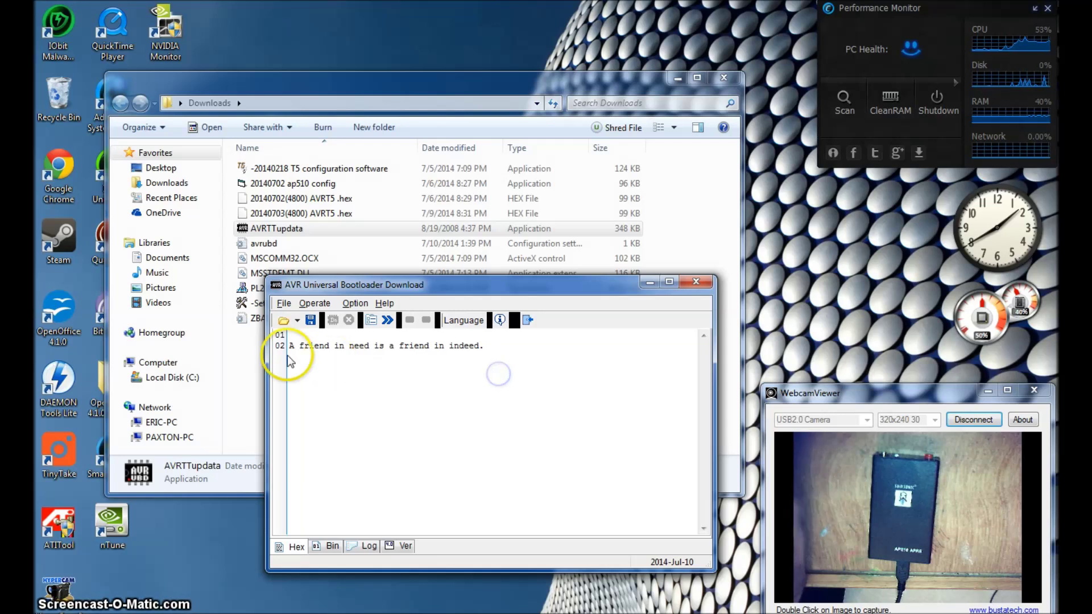
click(514, 348)
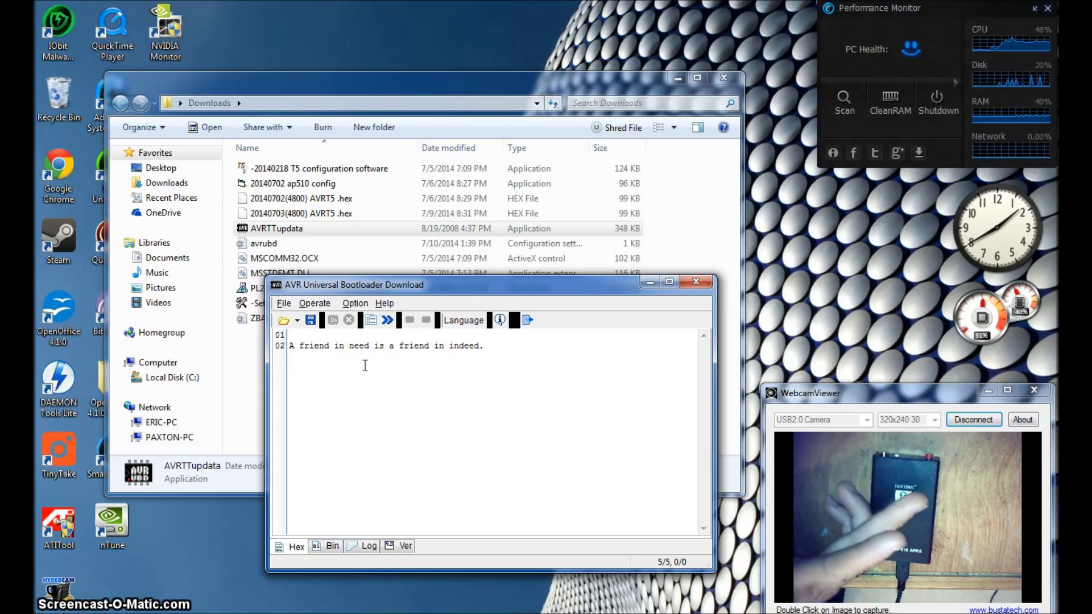
Set the Comport options to COM3 at 115200 baud and accept
click(355, 303)
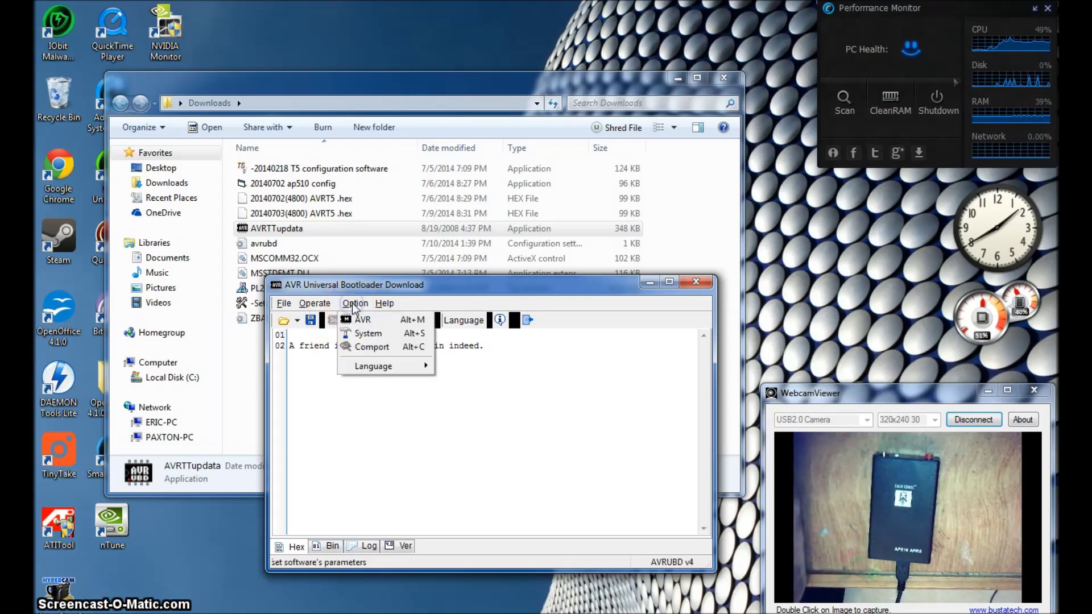
click(364, 348)
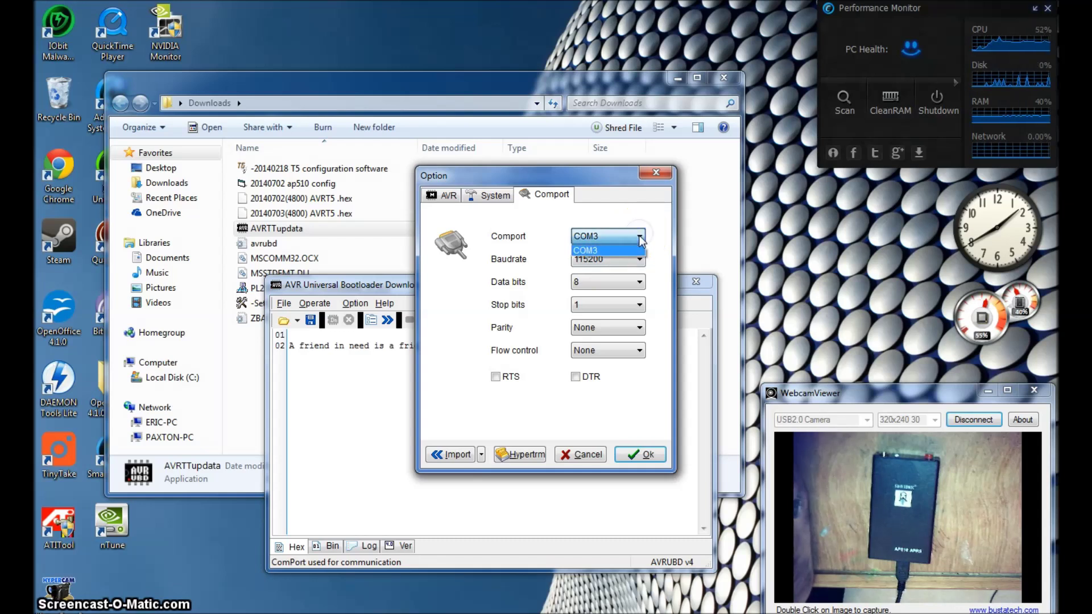
click(614, 236)
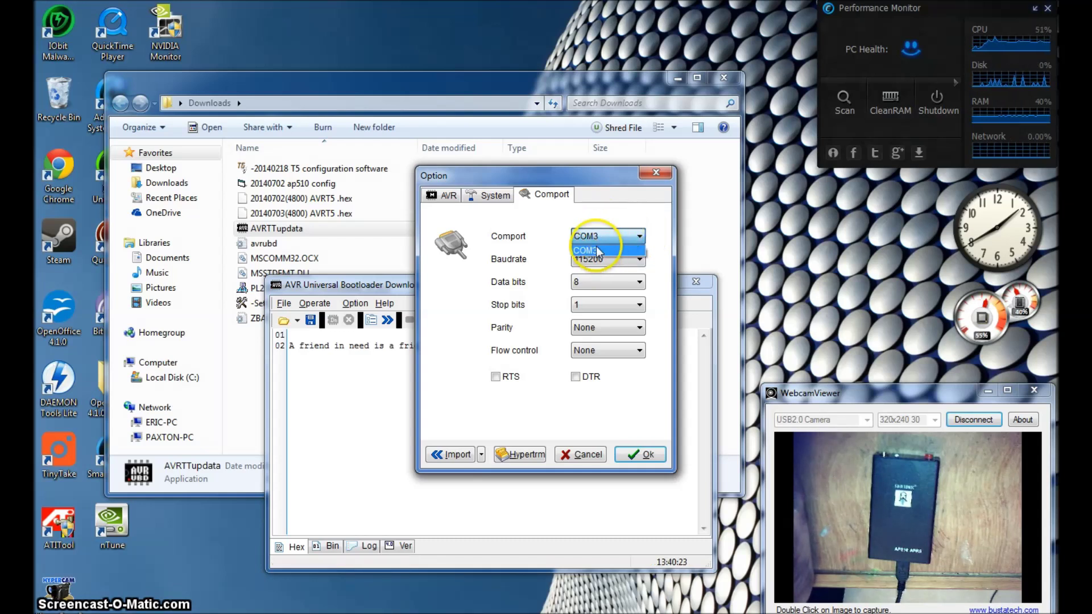
click(560, 301)
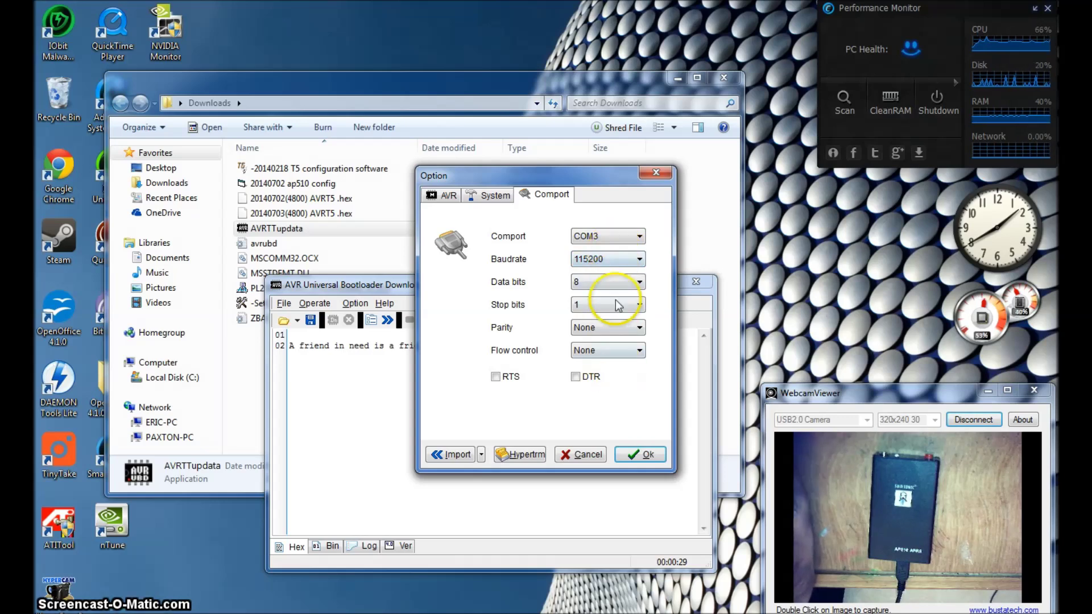
click(647, 454)
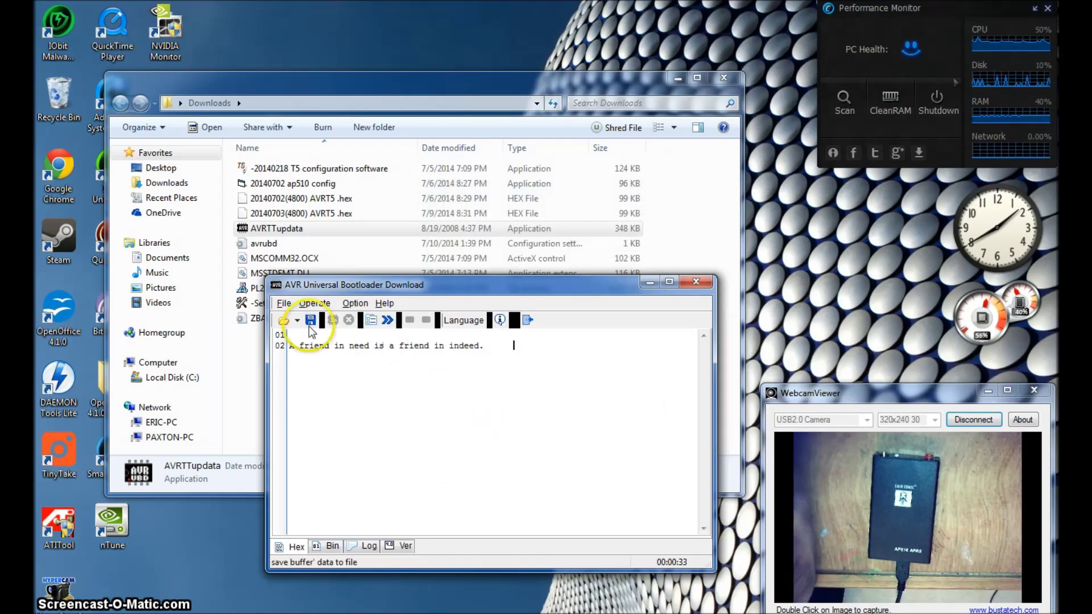
click(320, 213)
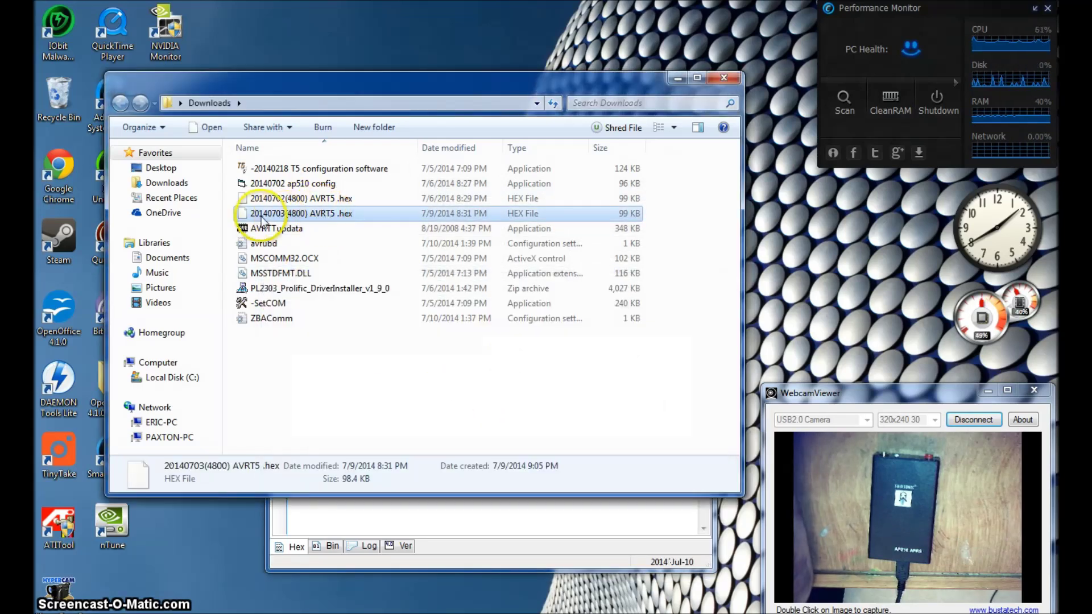
click(434, 512)
click(285, 304)
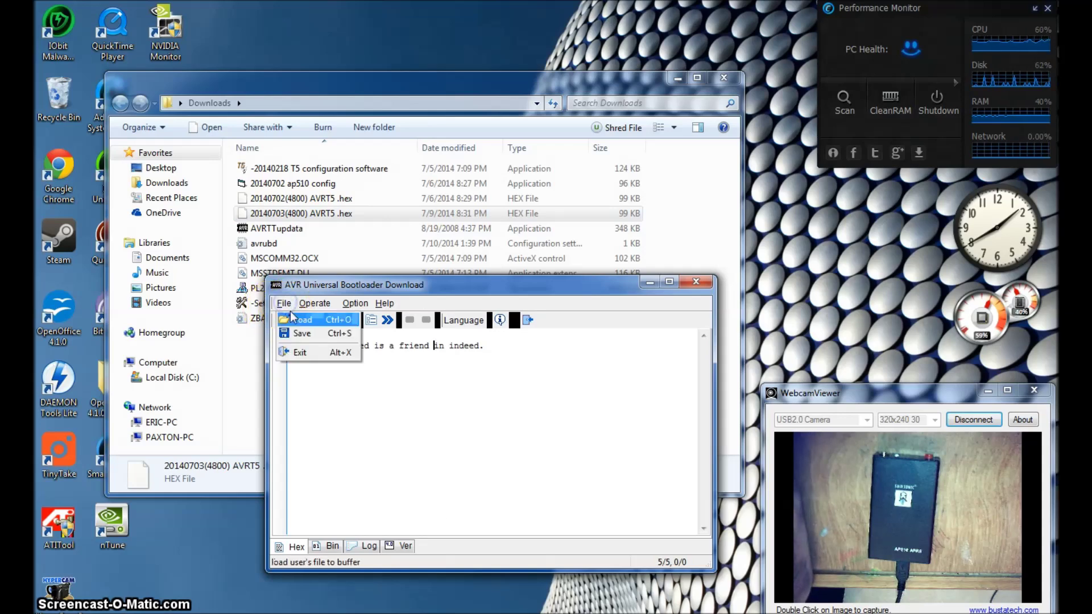
click(307, 320)
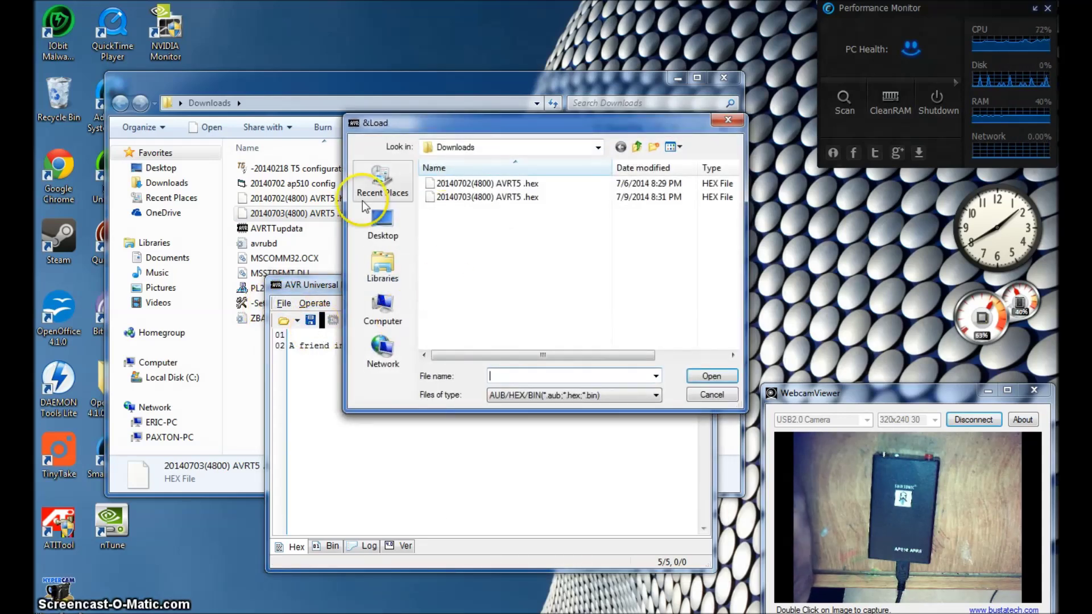
click(456, 198)
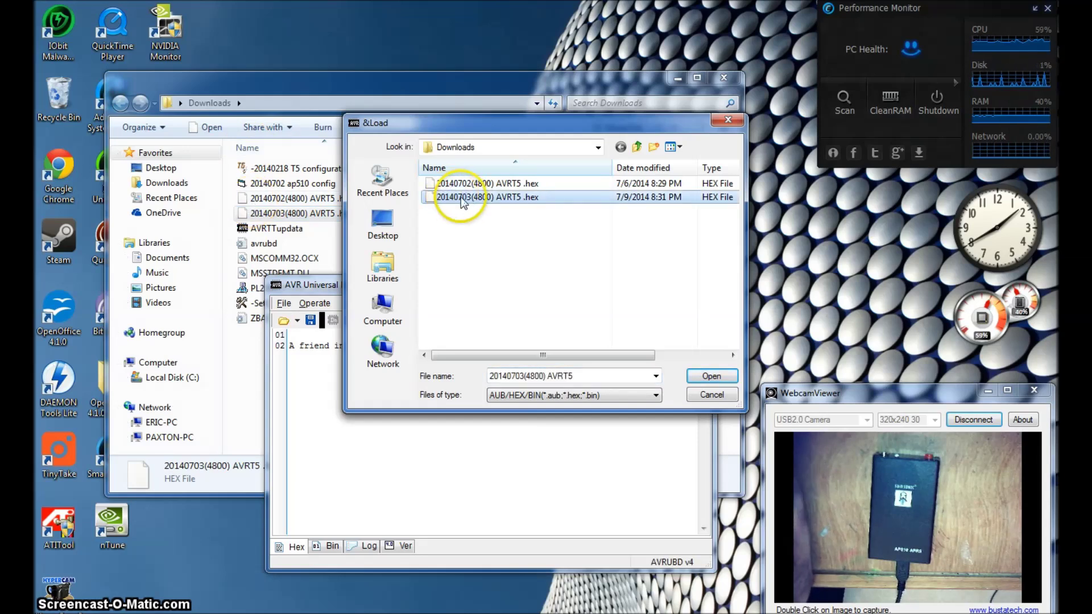
click(717, 377)
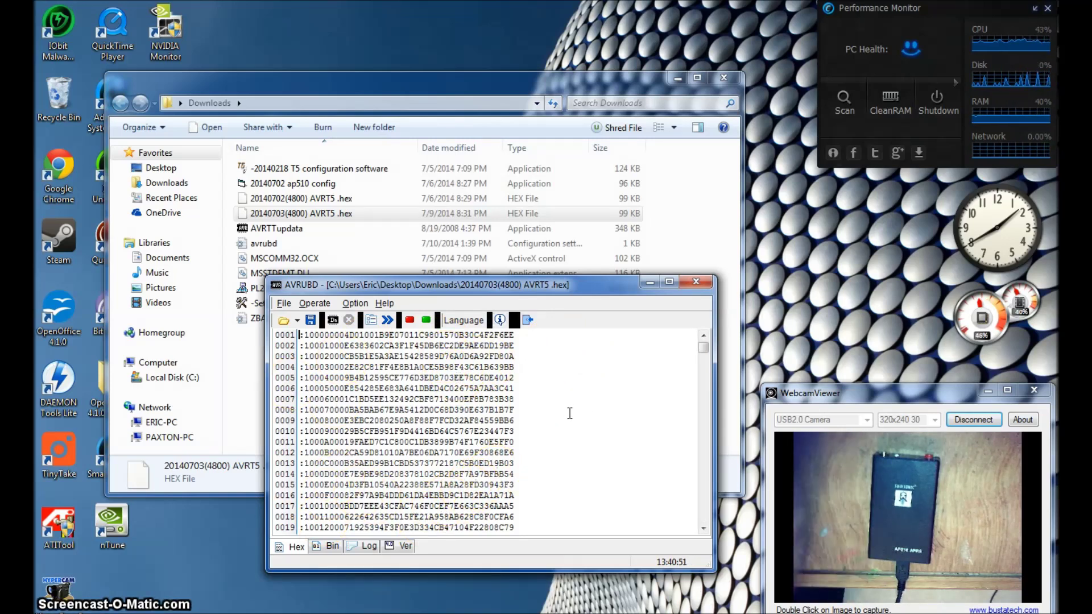
click(314, 304)
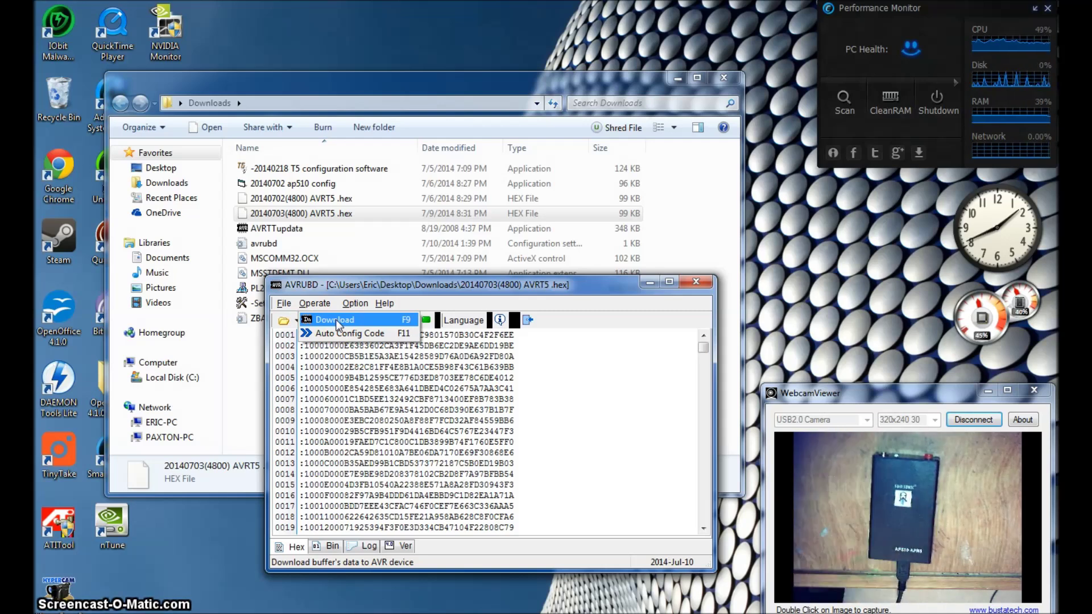
Download the AVRT5 firmware to the tracker until the log reports Update success
click(343, 322)
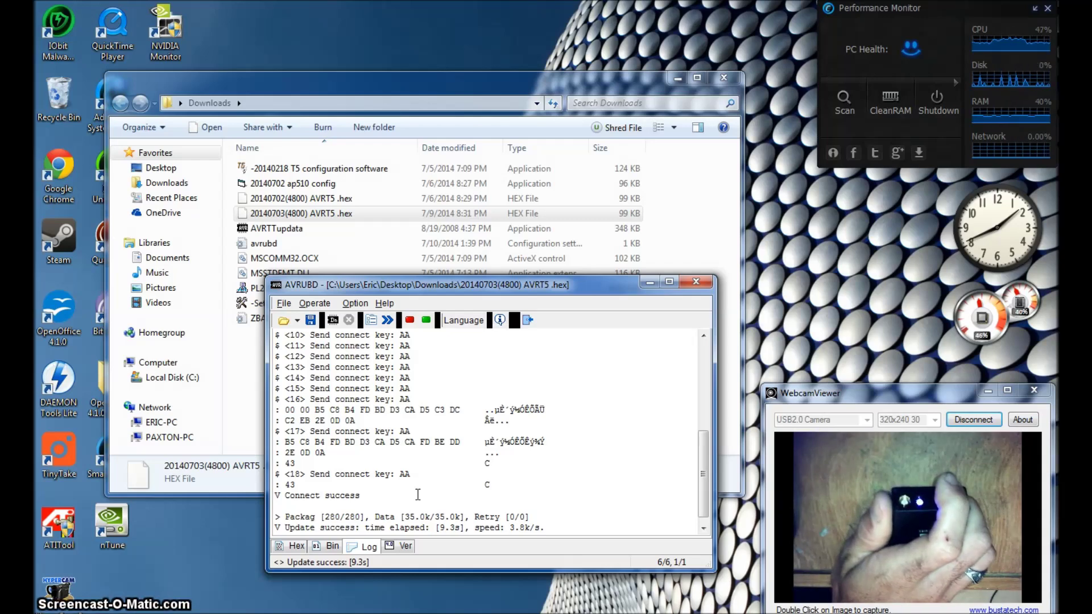
click(467, 191)
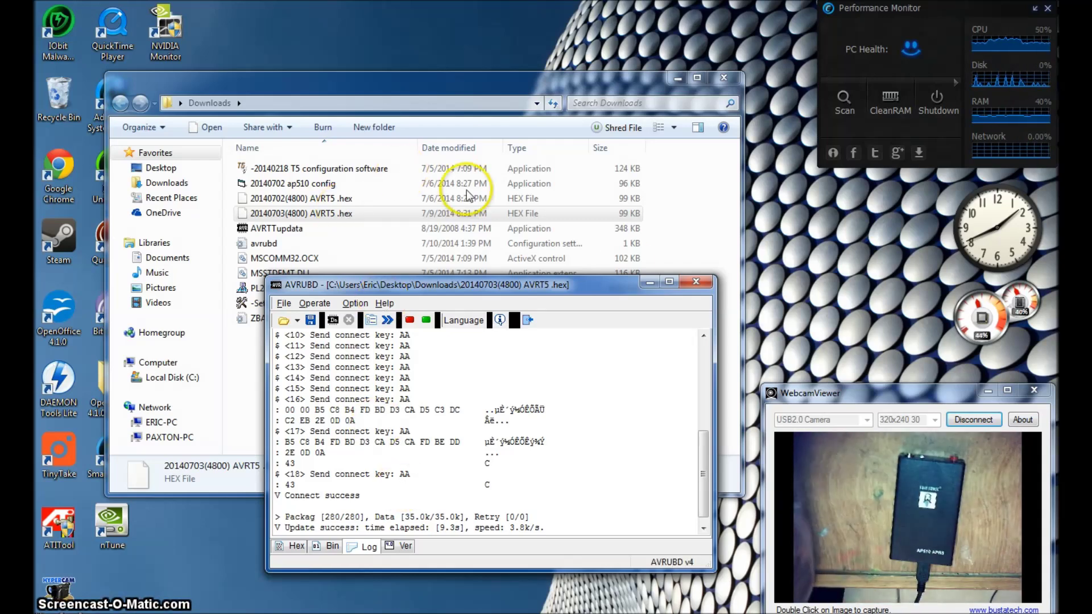
Close AVRUBD, relaunch 20140702 ap510 config, and read back settings showing 144.3900 MHz
click(696, 282)
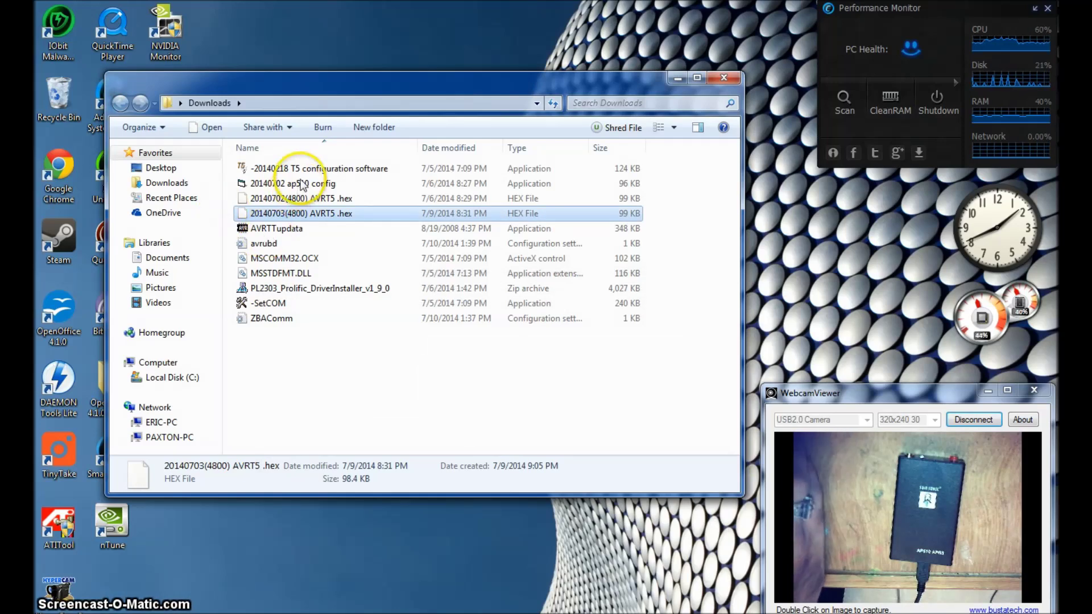
double_click(308, 185)
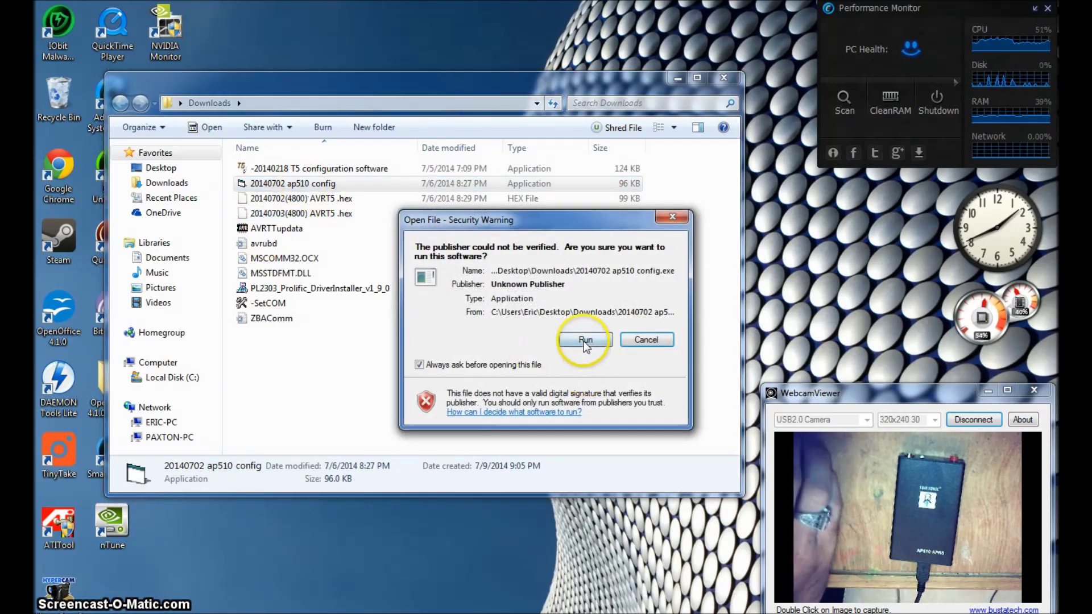
click(578, 340)
click(560, 349)
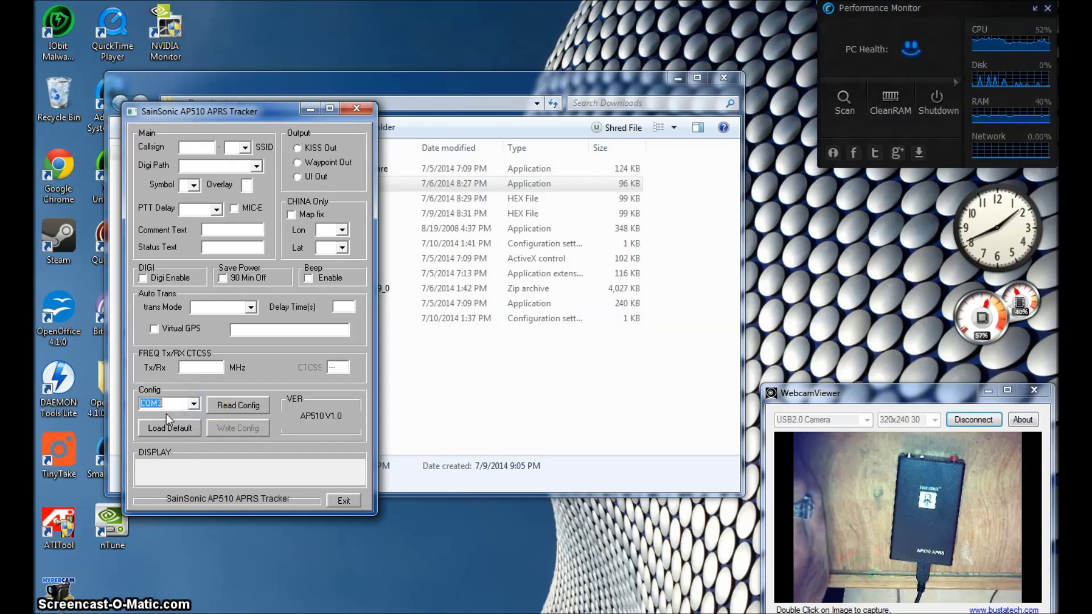
click(238, 405)
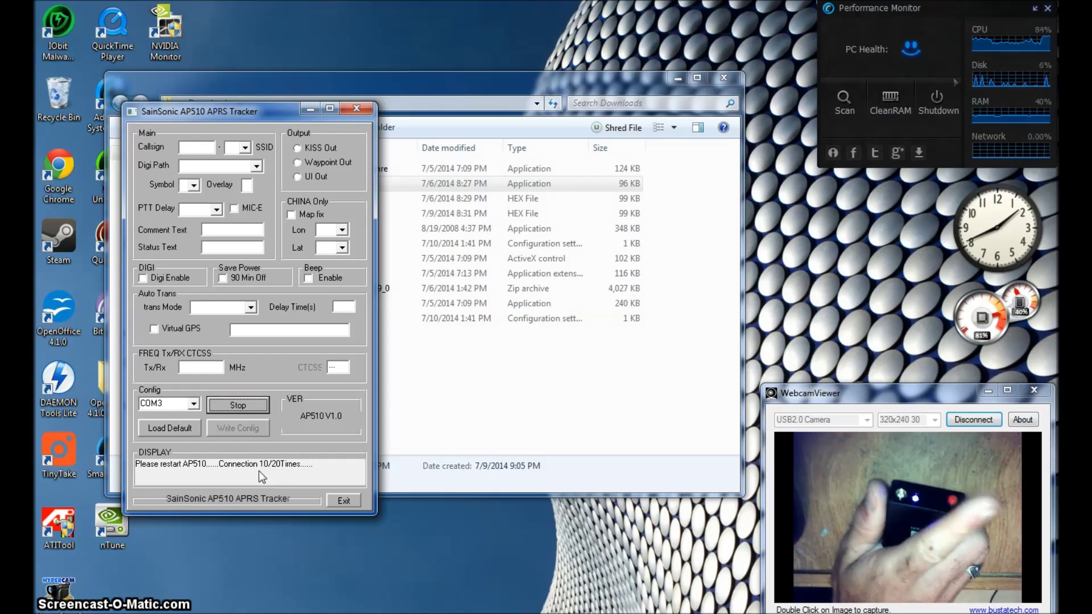
click(188, 148)
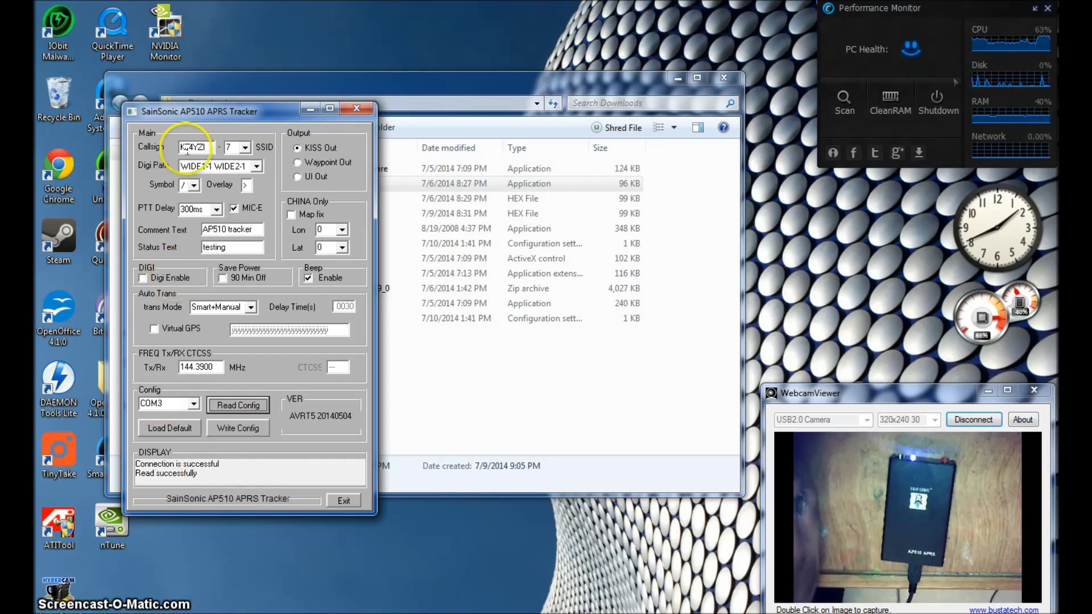